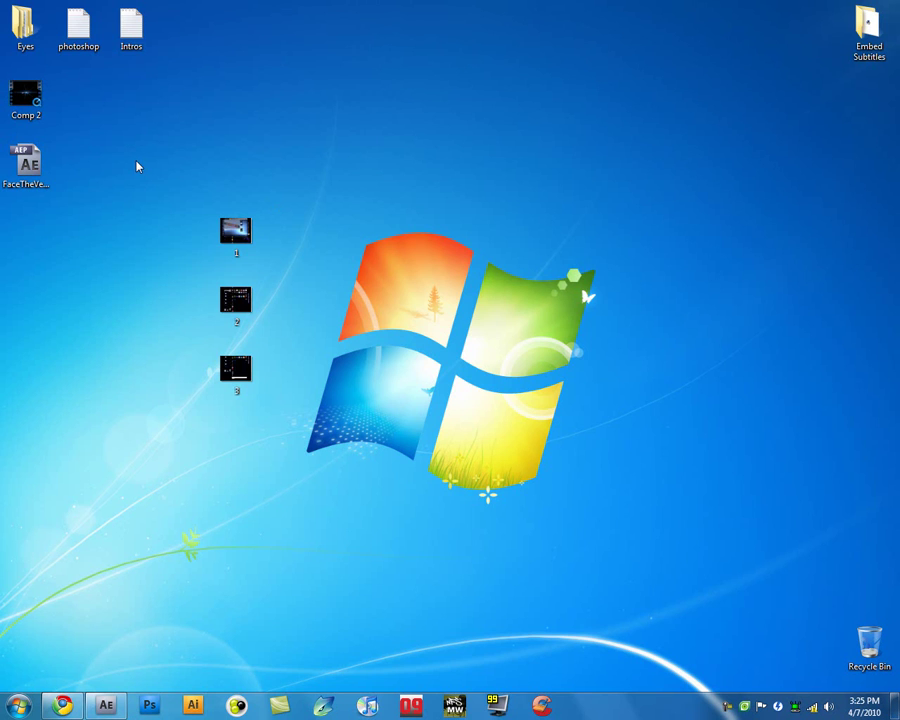
- Move the three screenshot images 1, 2 and 3 together toward the centre of the desktop
left_click_drag(138, 167, 272, 408)
left_click_drag(236, 370, 393, 438)
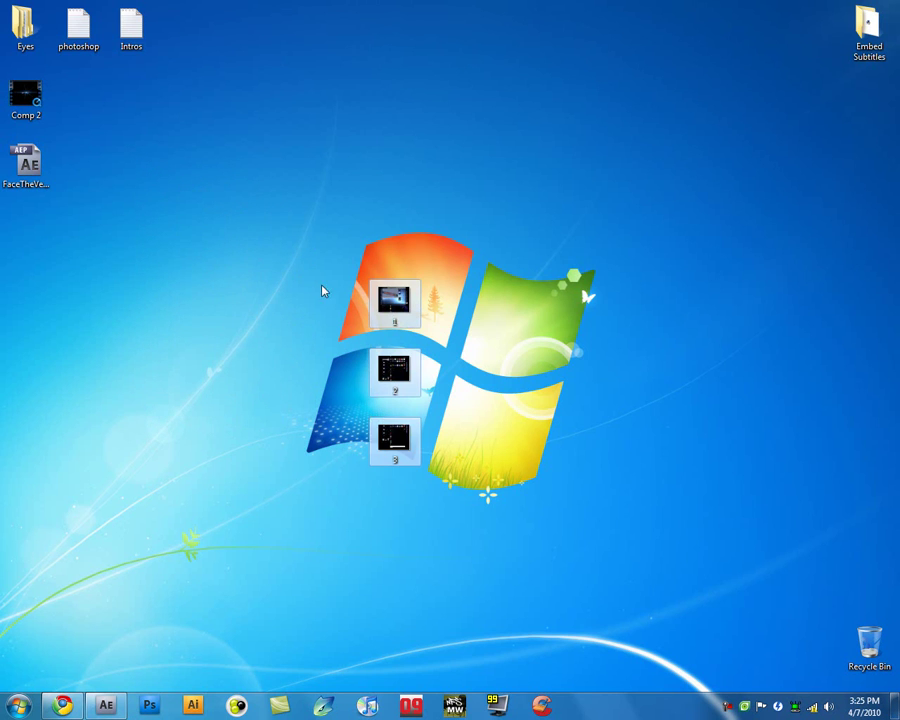
left_click(319, 234)
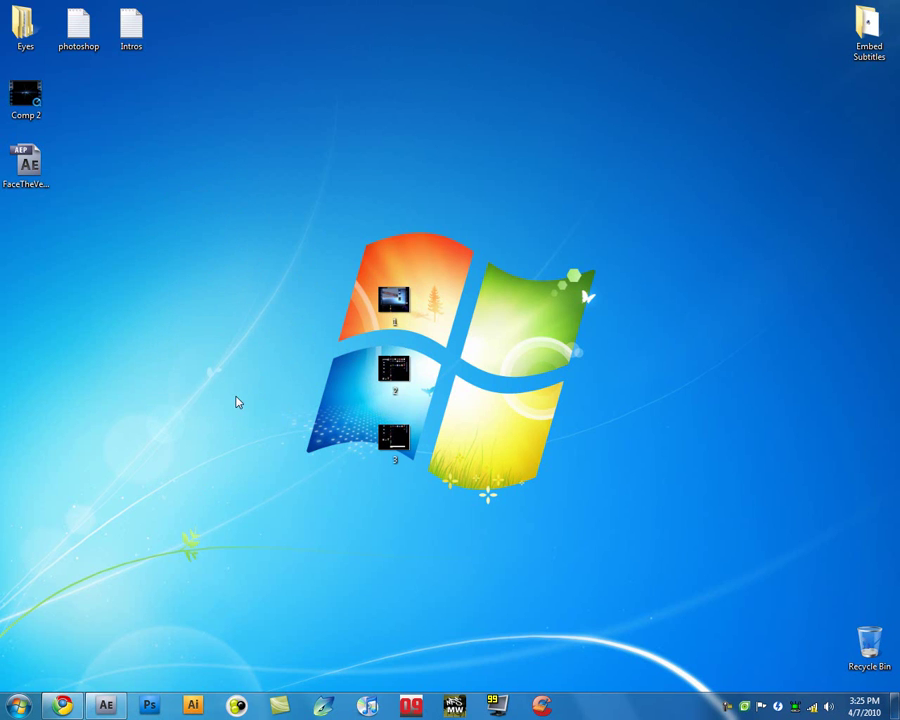
- Switch to Chrome and examine the background design of the YouTube channel page from the header down to the subscribers
left_click(62, 706)
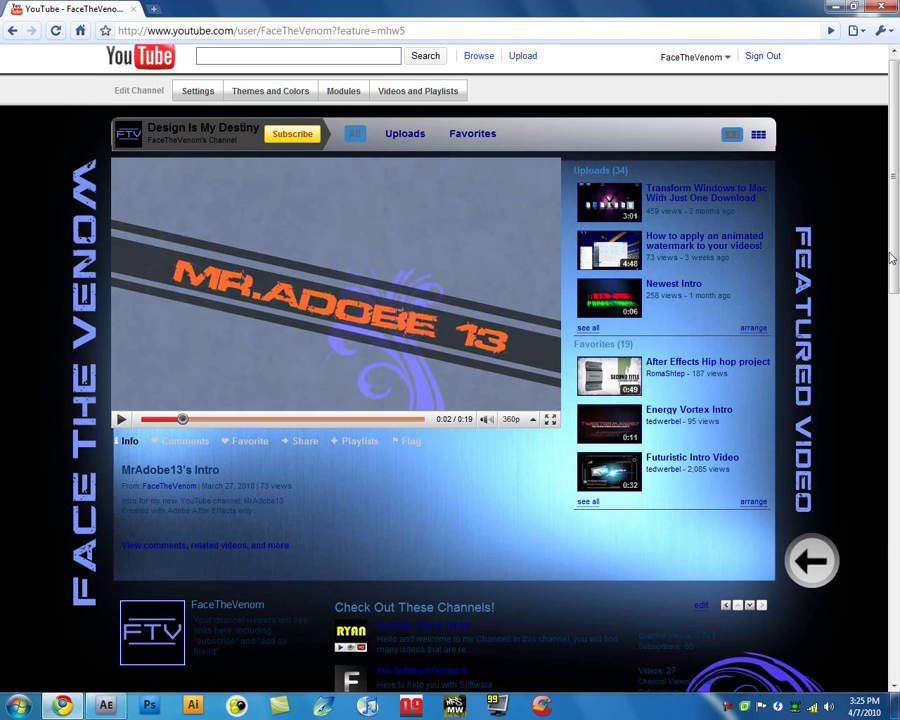
left_click_drag(898, 213, 897, 298)
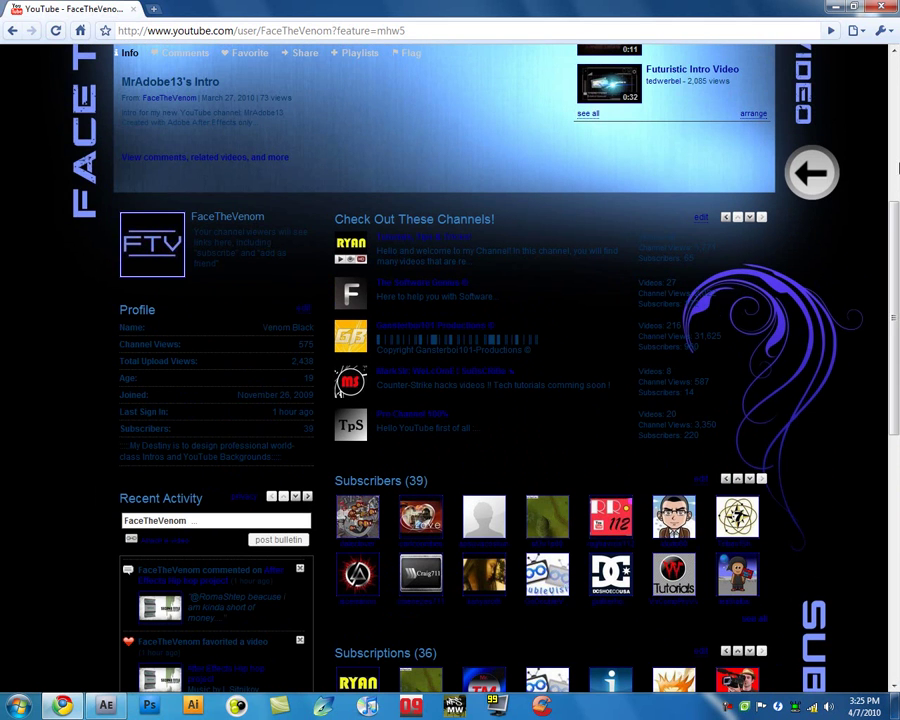
left_click_drag(898, 168, 886, 242)
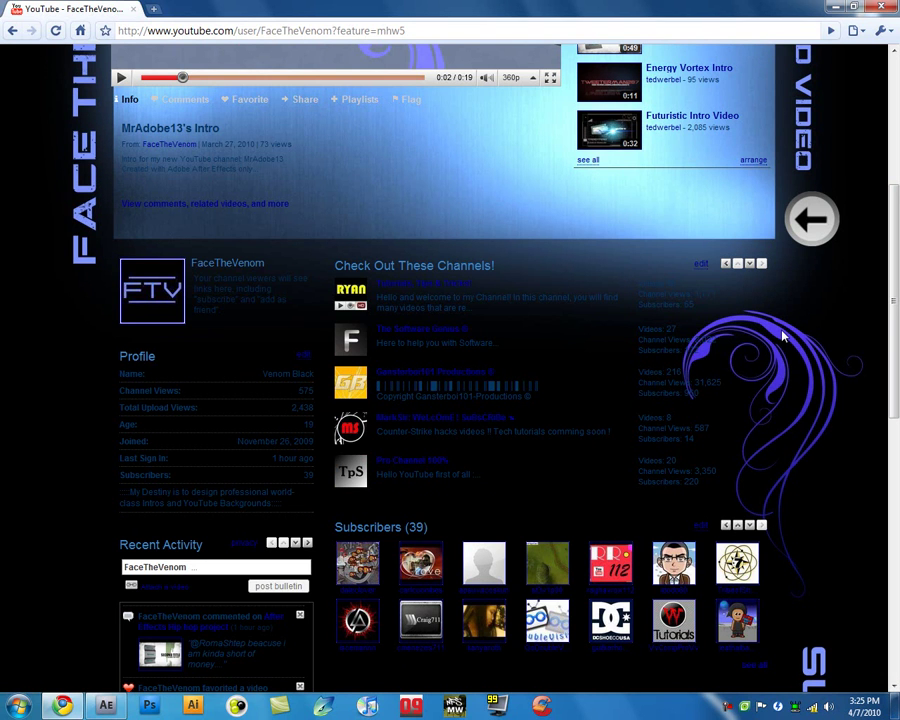
left_click_drag(894, 291, 897, 120)
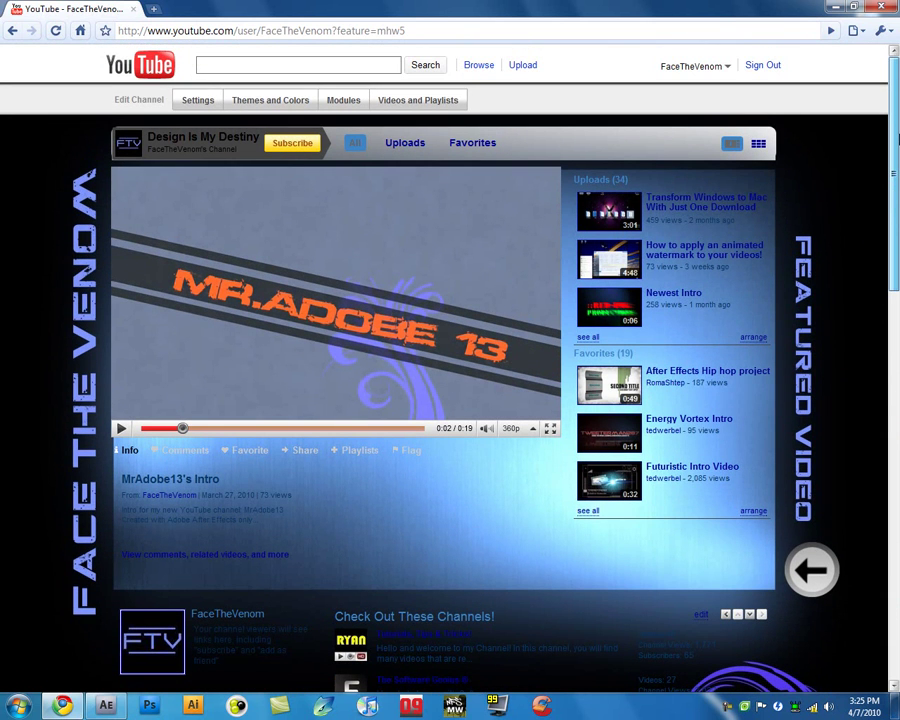
left_click_drag(896, 112, 898, 84)
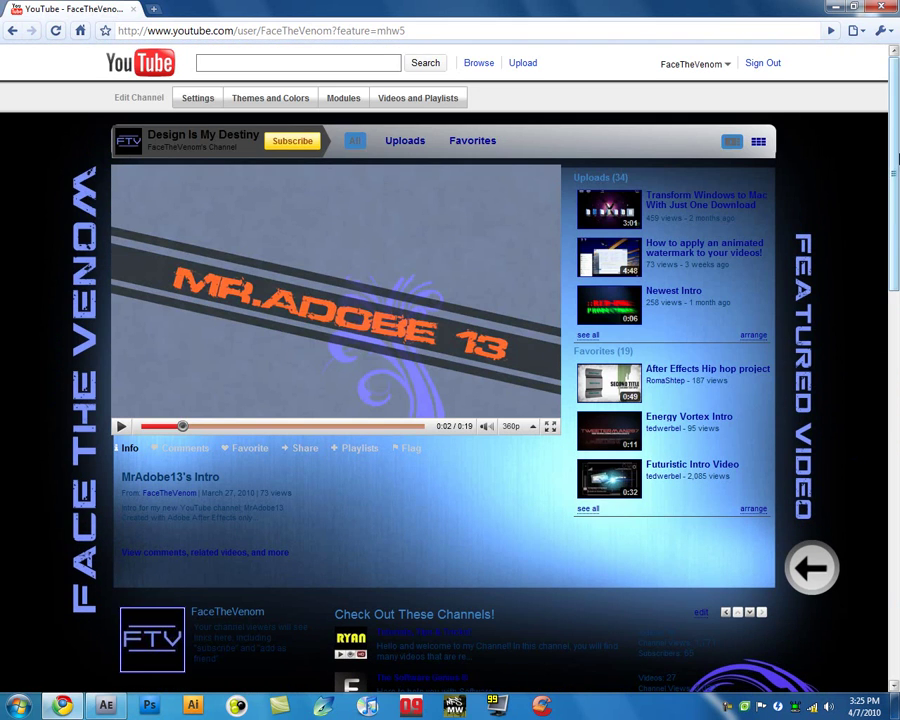
- View the channel page in full screen down to the comments, exit full screen, and return to the desktop
scroll(897, 193, "down", 3)
scroll(896, 197, "up", 2)
key("F11")
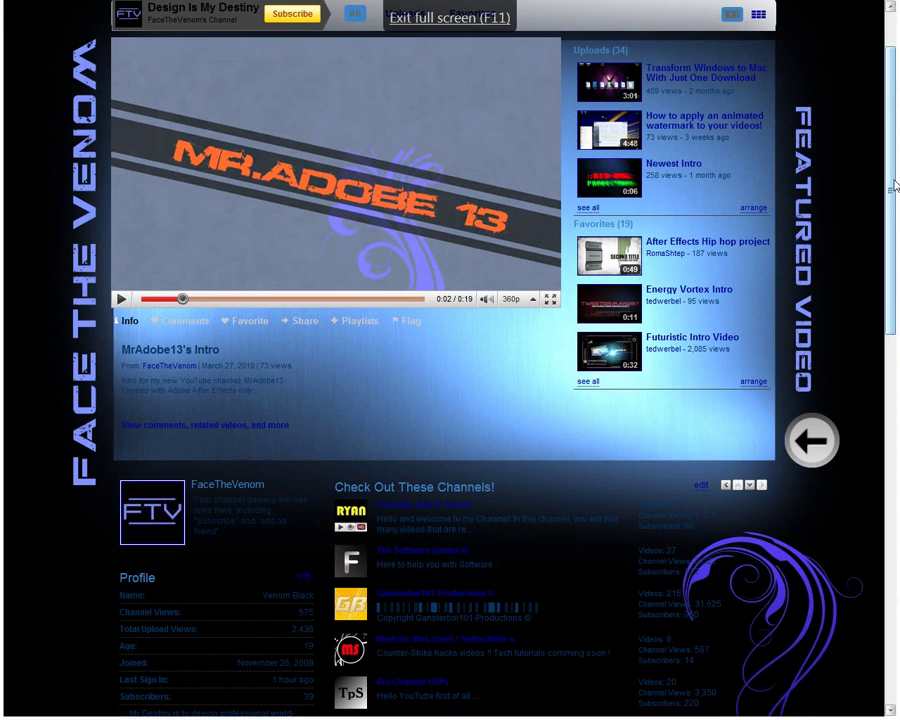
mouse_move(890, 170)
left_mouse_down()
mouse_move(887, 152)
mouse_move(887, 160)
left_mouse_up()
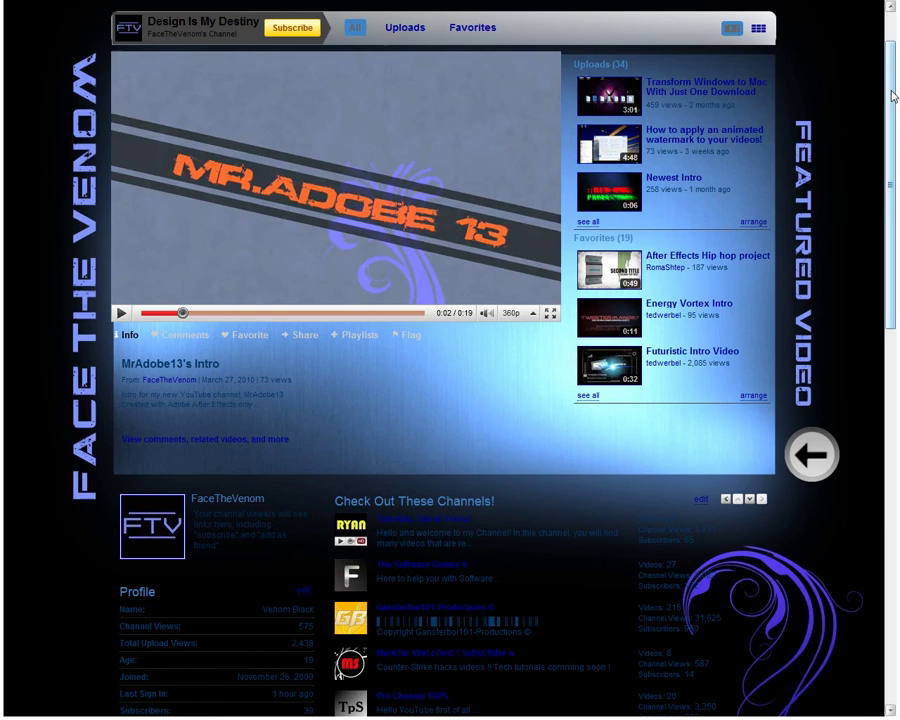
left_click_drag(893, 95, 897, 528)
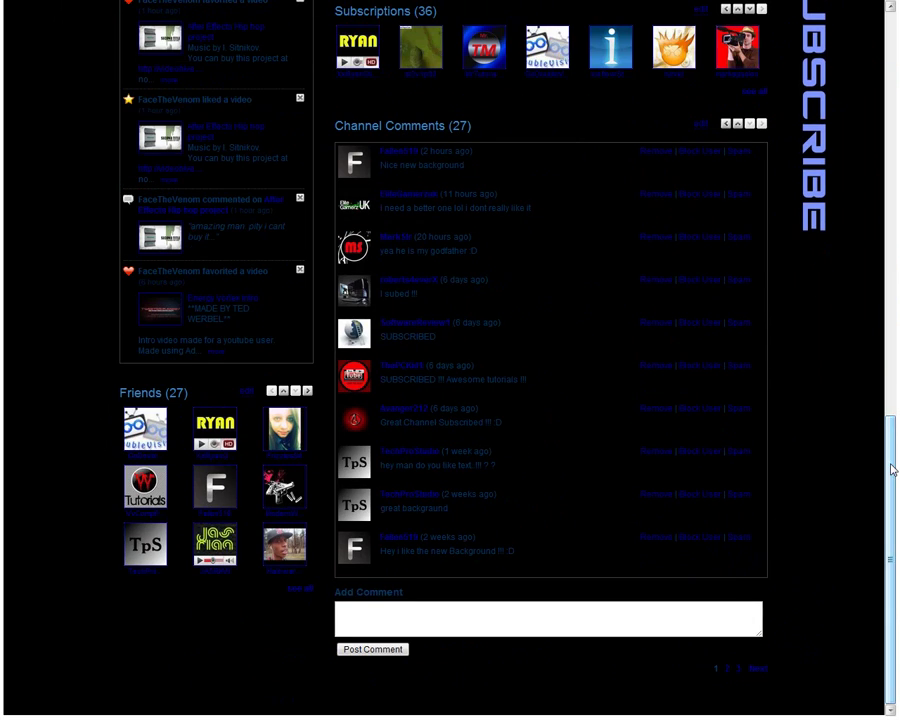
key("F11")
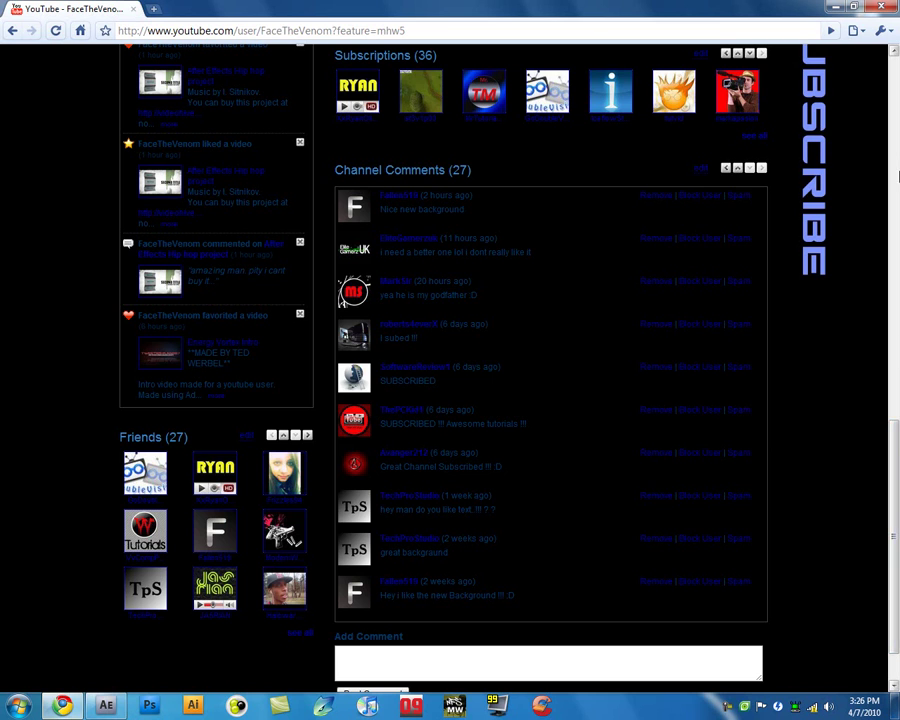
left_click_drag(897, 448, 880, 60)
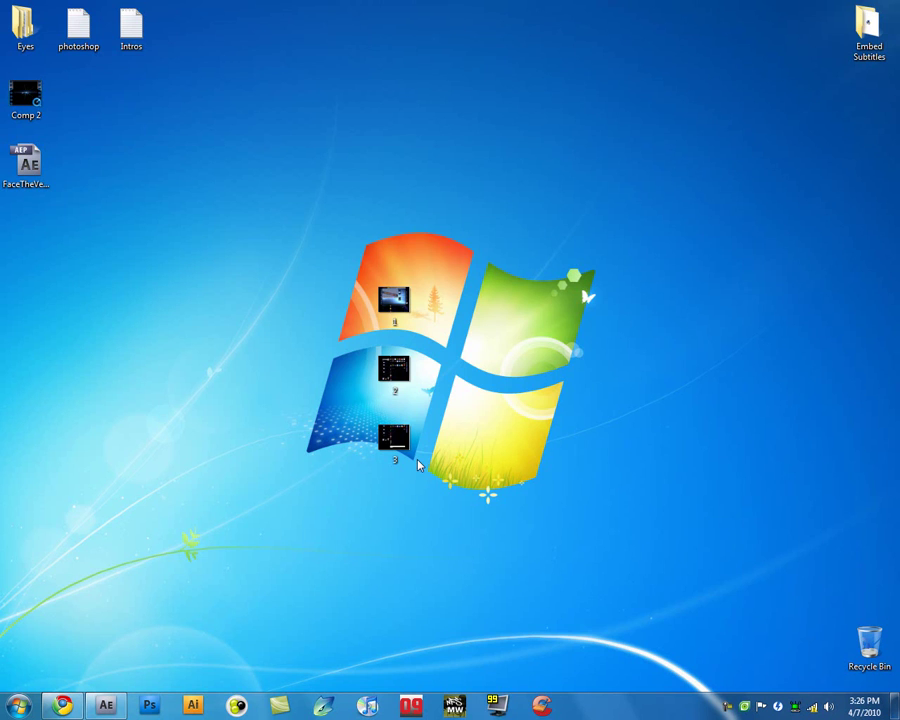
- View the three channel page screenshots 1, 2 and 3 one after another in Windows Photo Viewer and close it
double_click(393, 300)
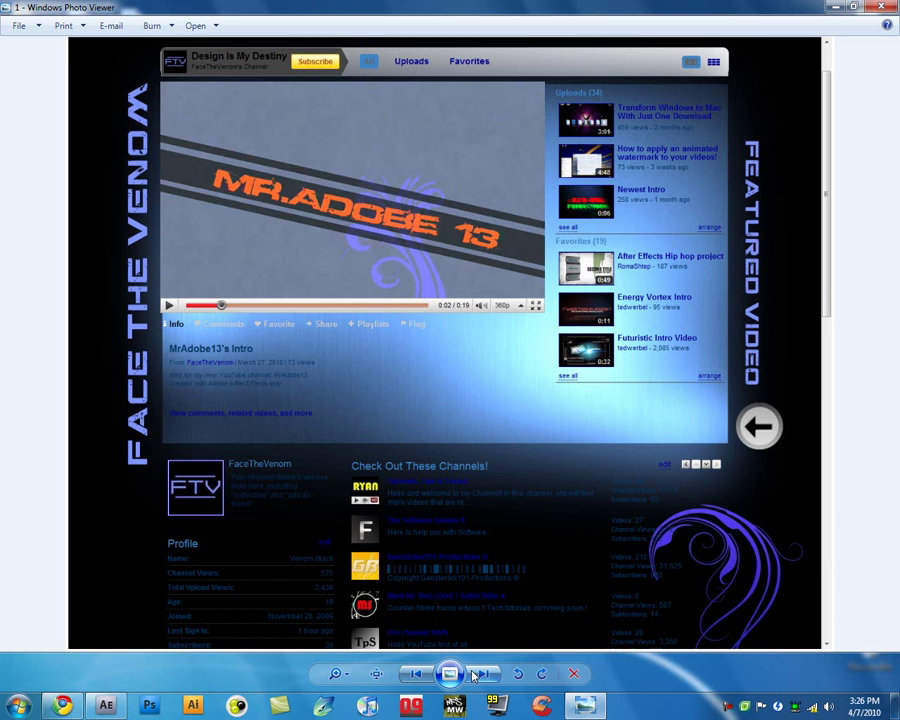
key("Right")
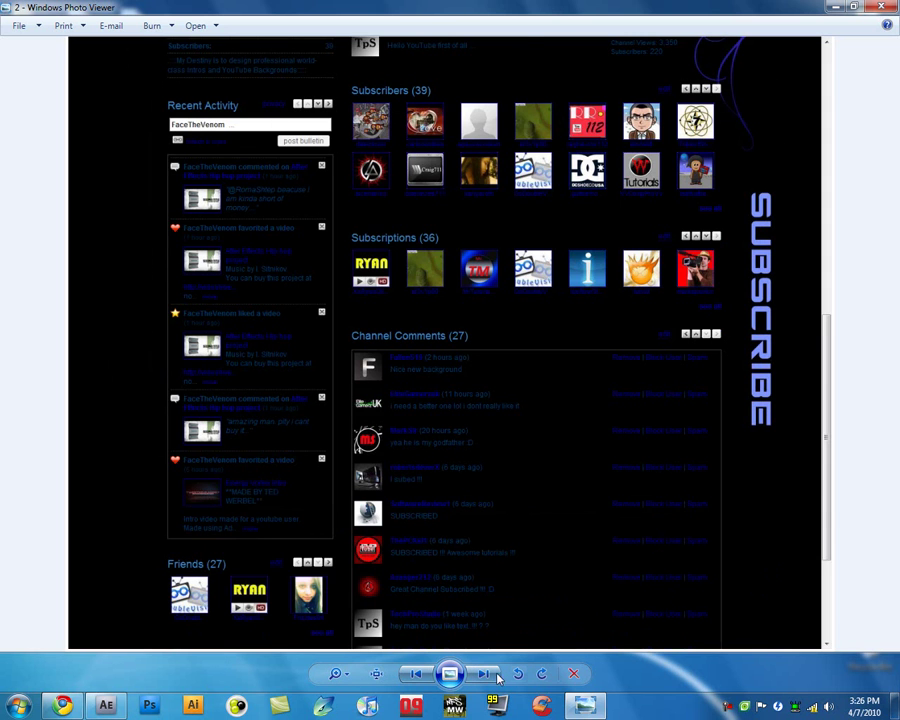
key("Right")
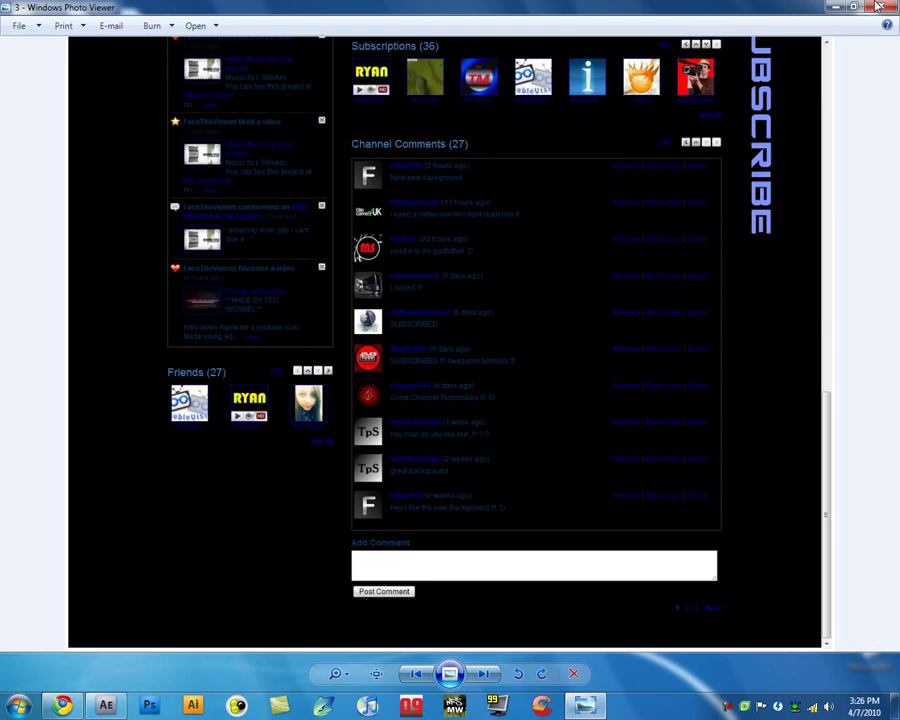
key("alt+F4")
- Move the three screenshot images 1, 2 and 3 together onto a free area of the desktop beside the Windows logo
left_click_drag(408, 443, 329, 438)
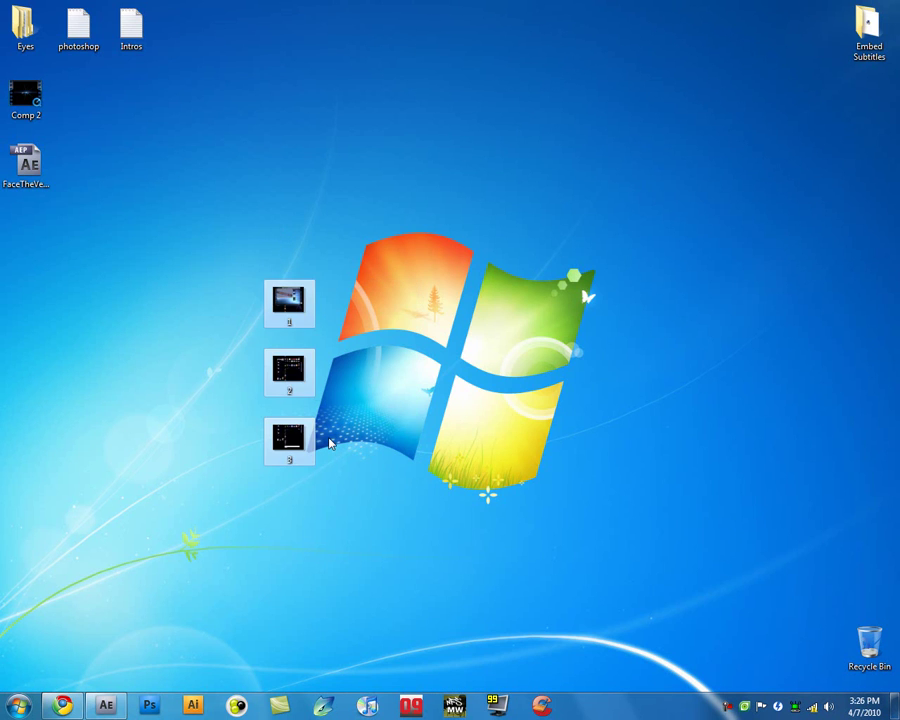
mouse_move(193, 191)
left_mouse_down()
mouse_move(239, 320)
mouse_move(337, 511)
left_mouse_up()
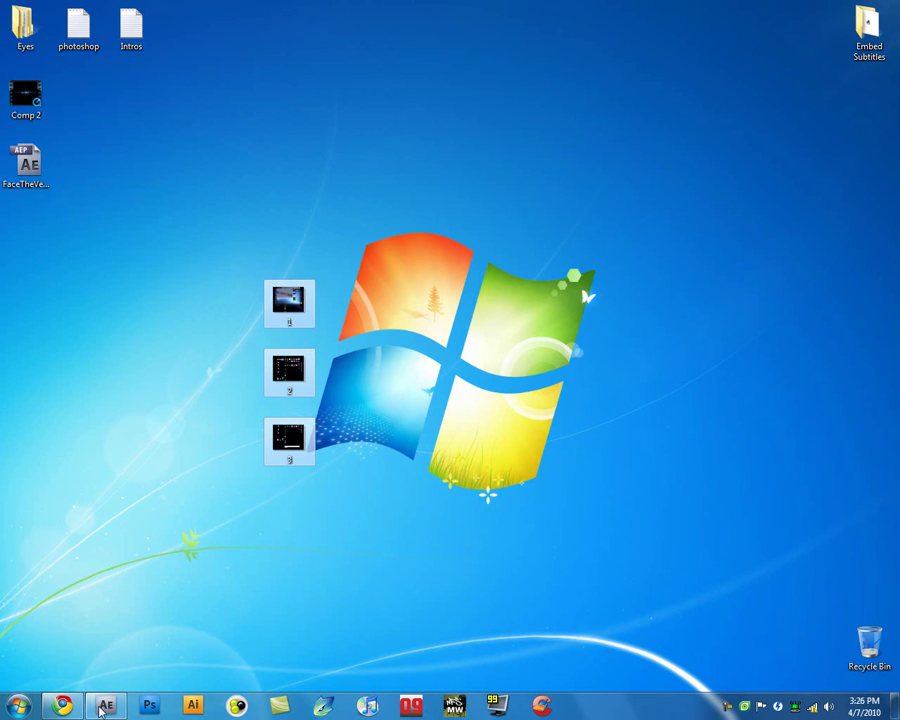
left_click(121, 622)
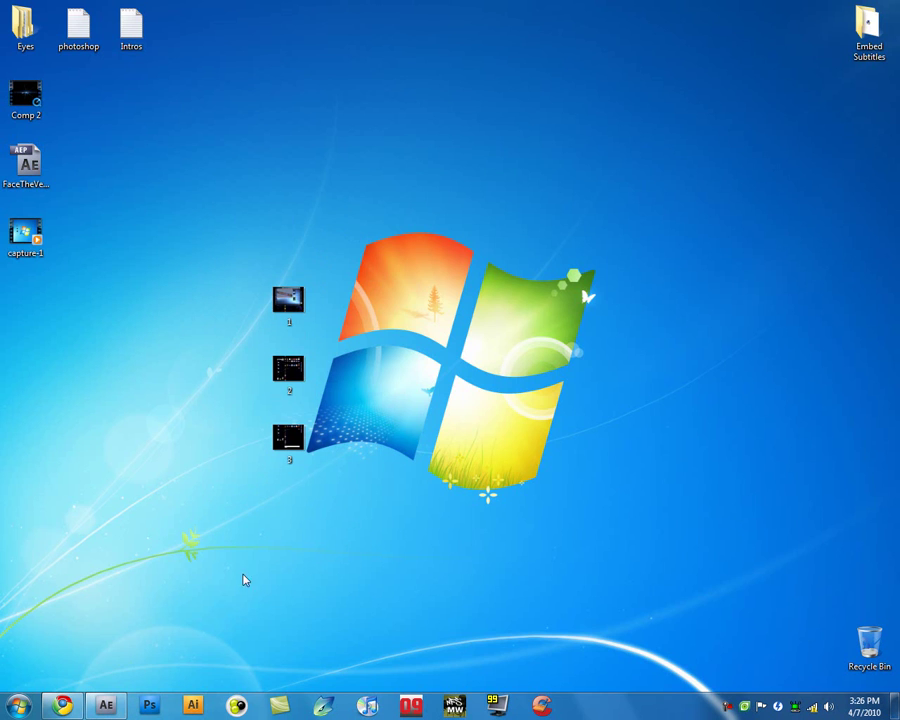
- Switch to After Effects and examine the size settings for a new composition, leaving the dialog without creating one
left_click(106, 705)
left_click(147, 593)
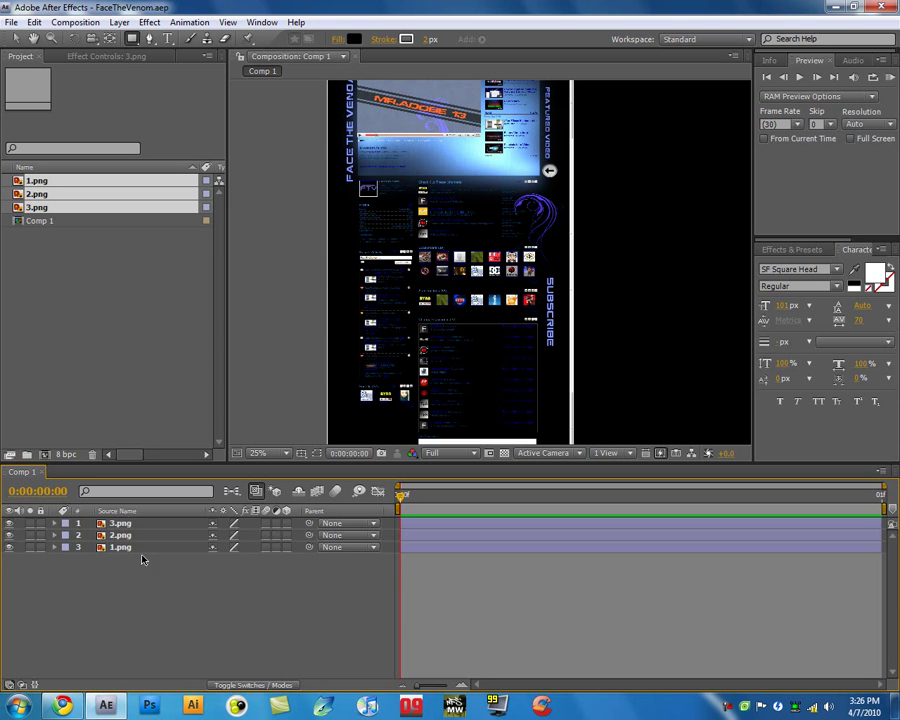
left_click_drag(143, 562, 113, 499)
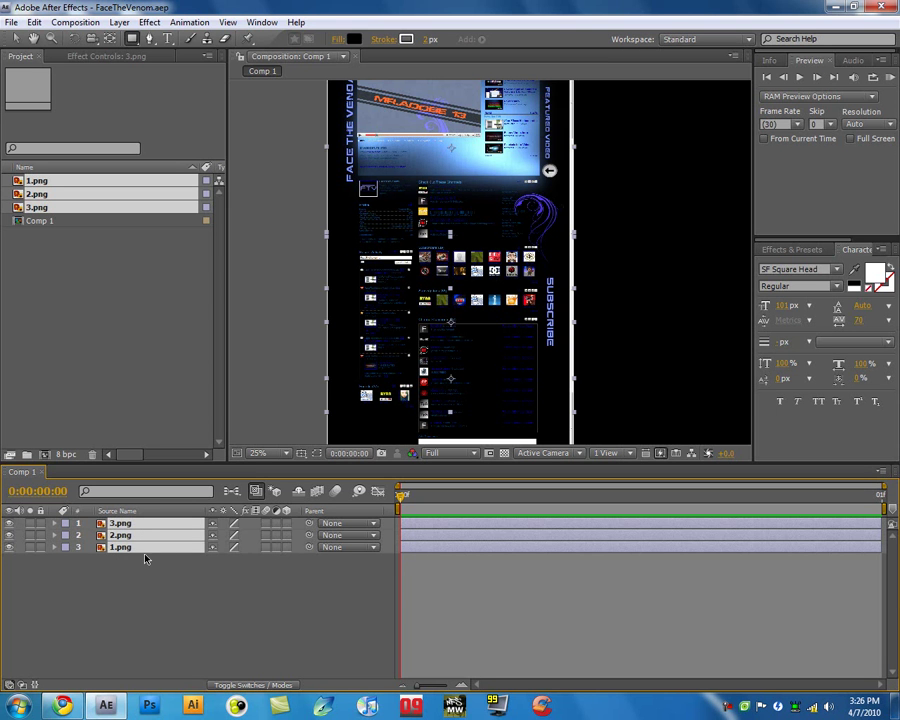
left_click_drag(154, 570, 134, 508)
left_click(82, 23)
left_click(100, 36)
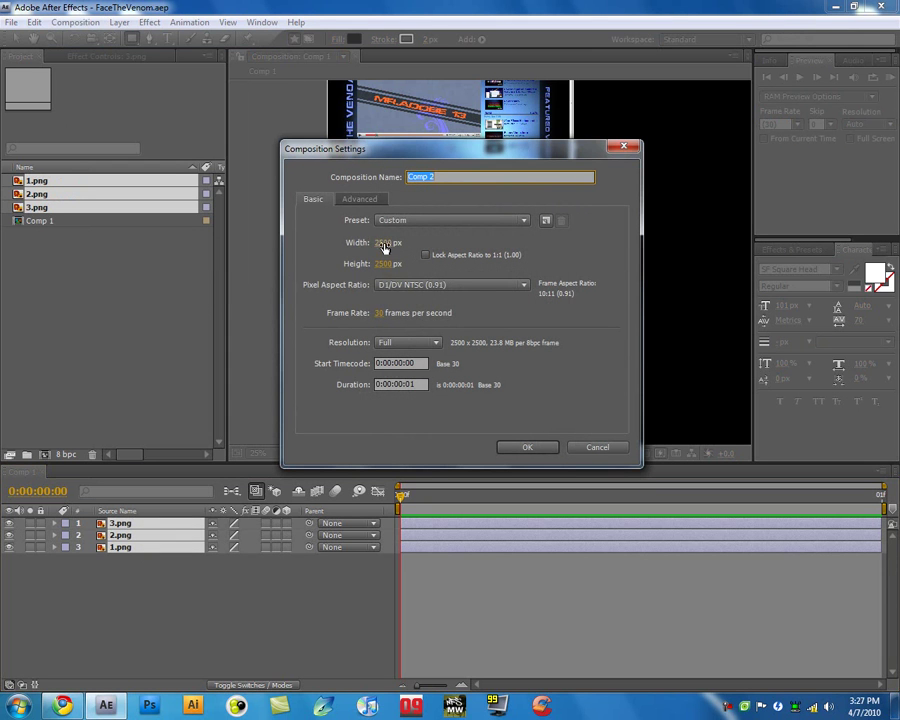
left_click(611, 450)
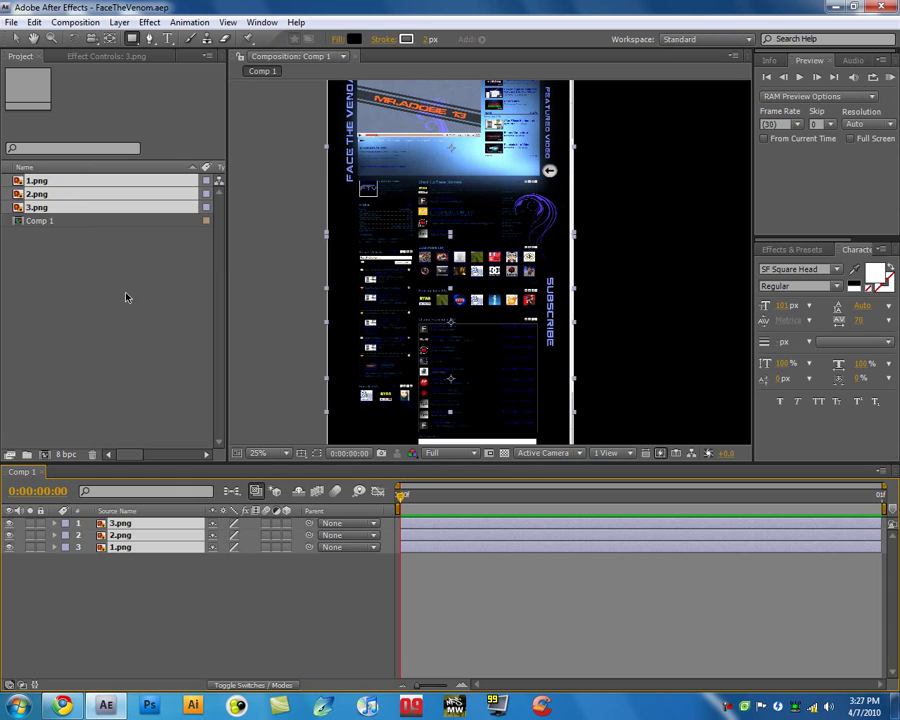
left_click_drag(121, 277, 62, 190)
left_click(191, 641)
scroll(486, 271, "down", 1)
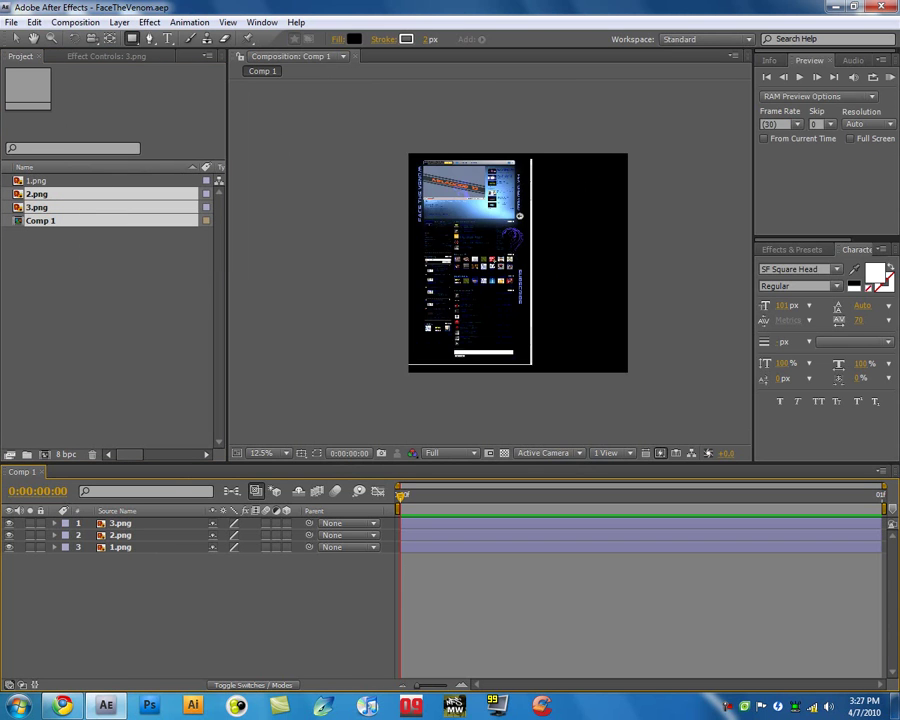
scroll(491, 257, "up", 1)
scroll(446, 201, "up", 2)
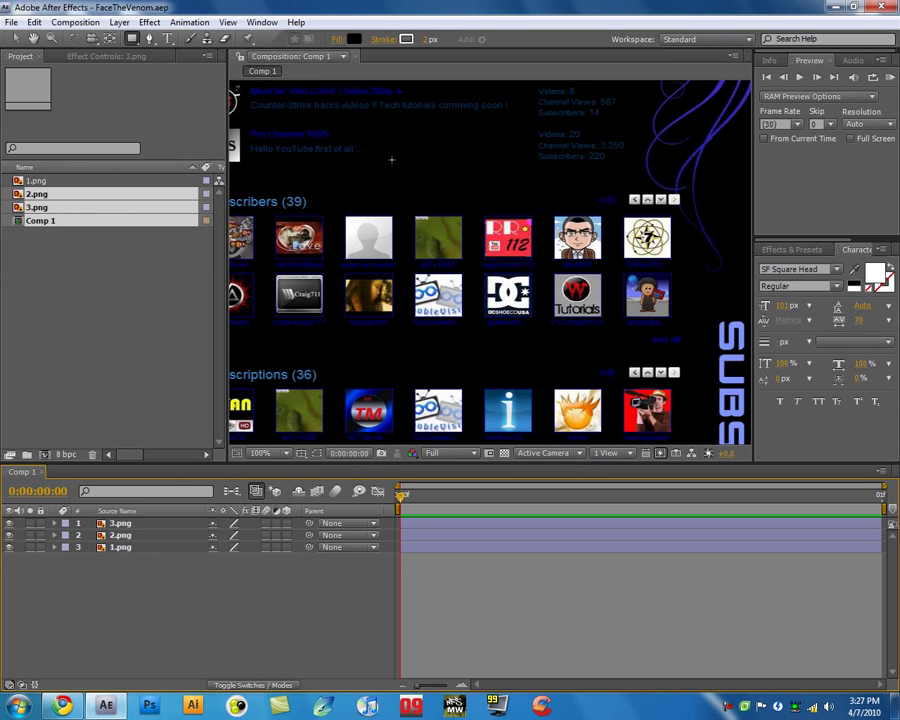
scroll(389, 166, "down", 2)
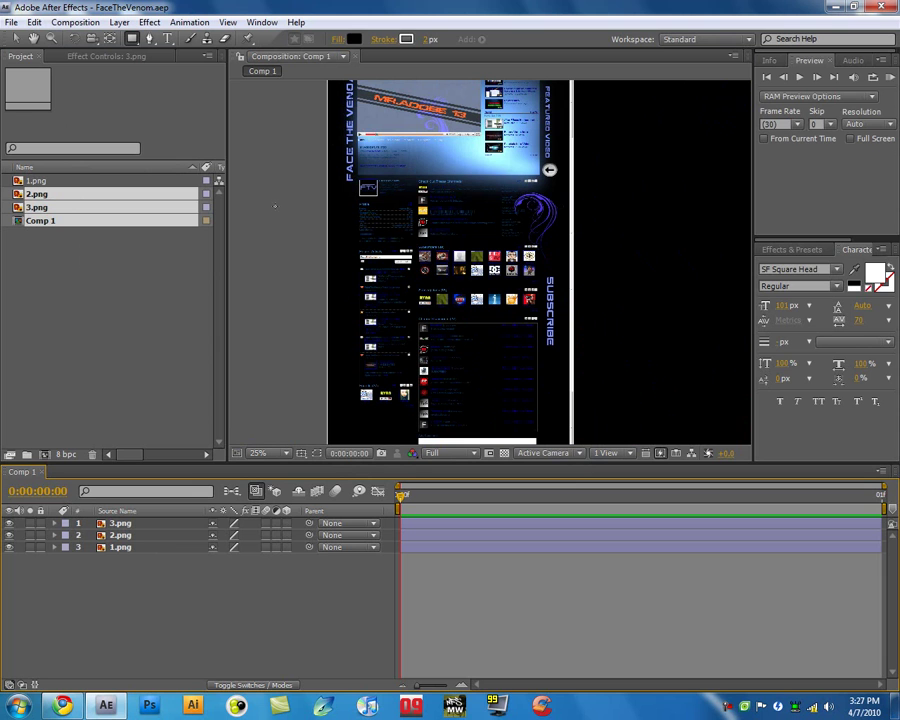
- Maximize the composition view and examine how the three screenshots line up along the whole page, then restore the layout
key("grave")
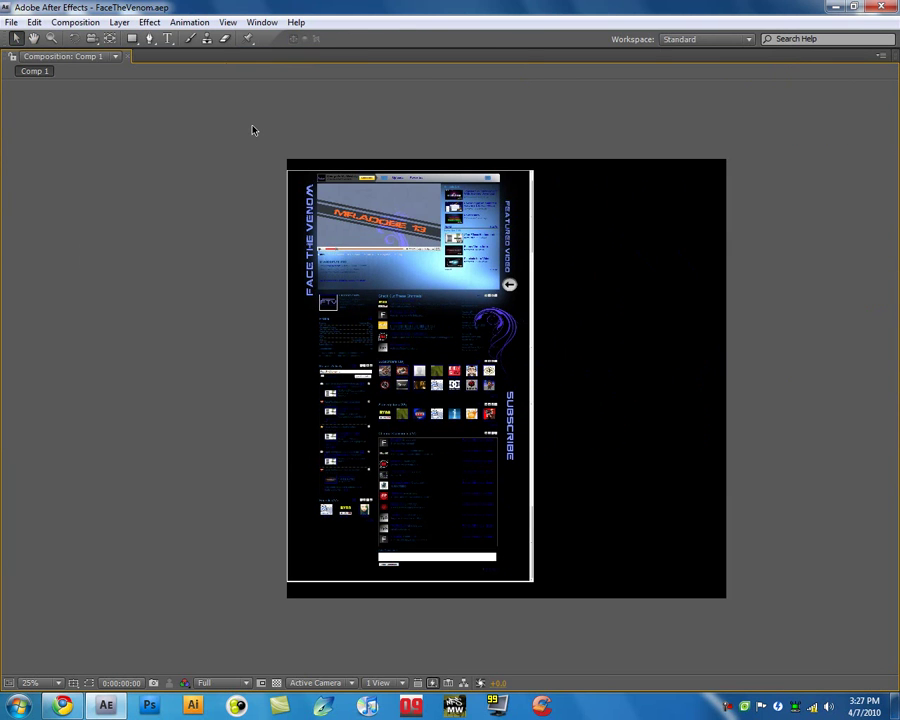
scroll(275, 170, "up", 1)
key("h")
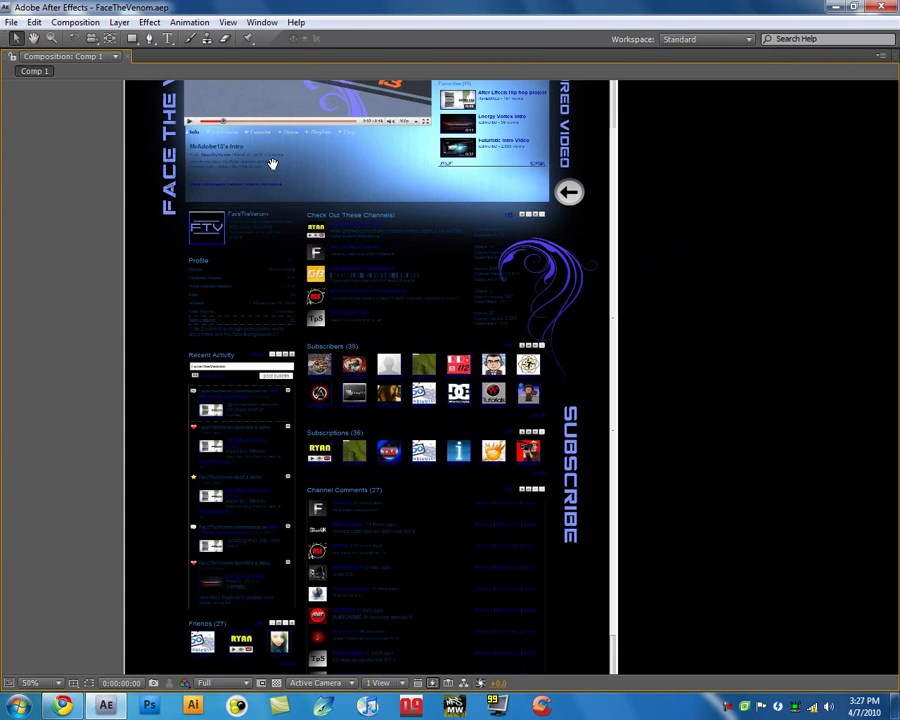
left_click_drag(239, 161, 269, 111)
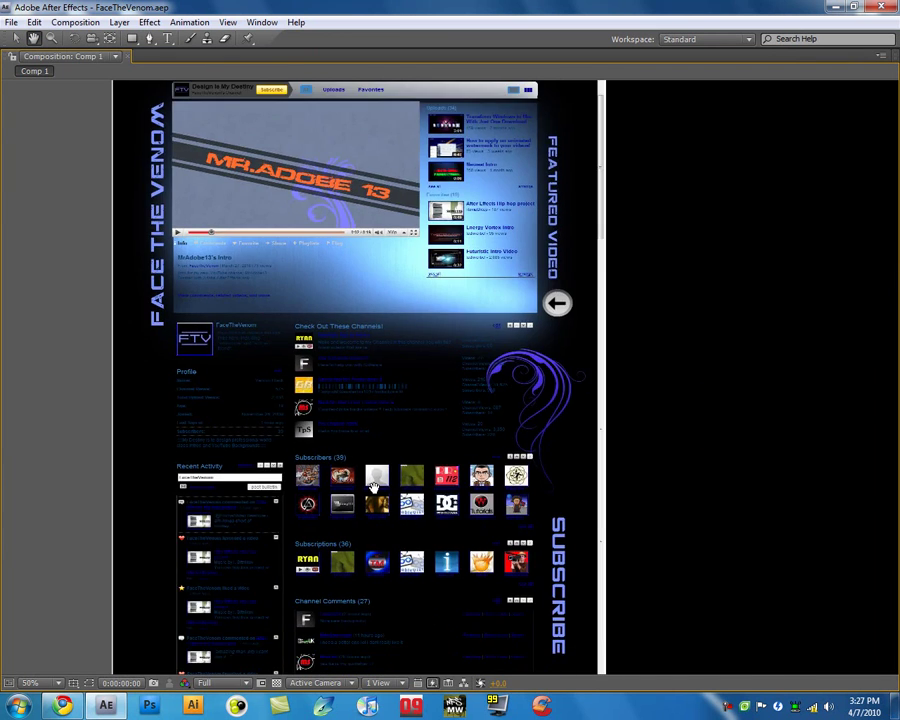
left_click_drag(374, 506, 348, 384)
scroll(282, 388, "up", 2)
scroll(268, 367, "down", 1)
left_click_drag(265, 365, 397, 395)
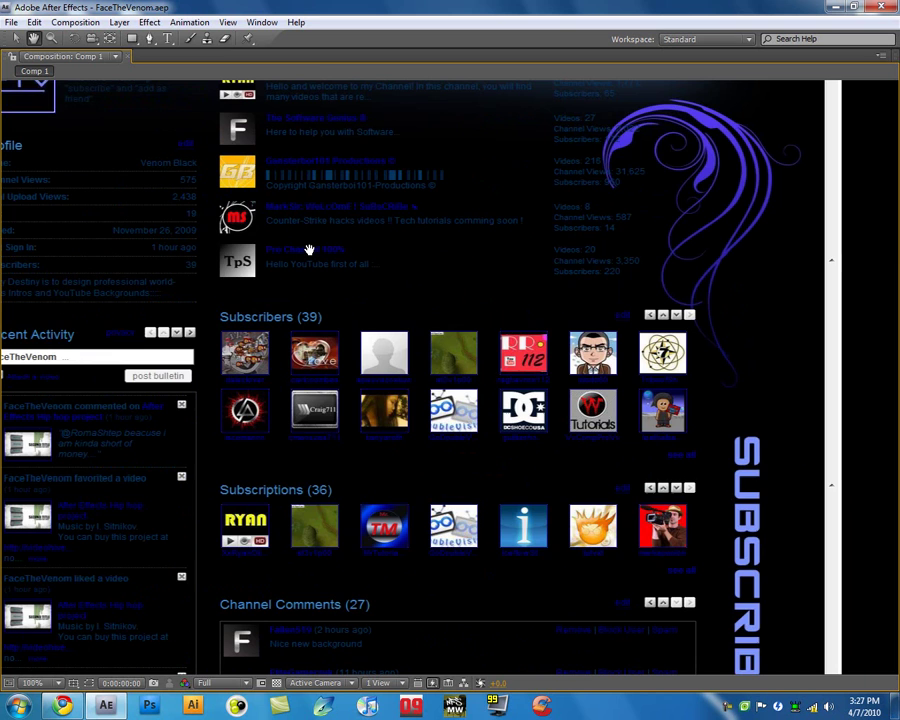
scroll(382, 482, "down", 12)
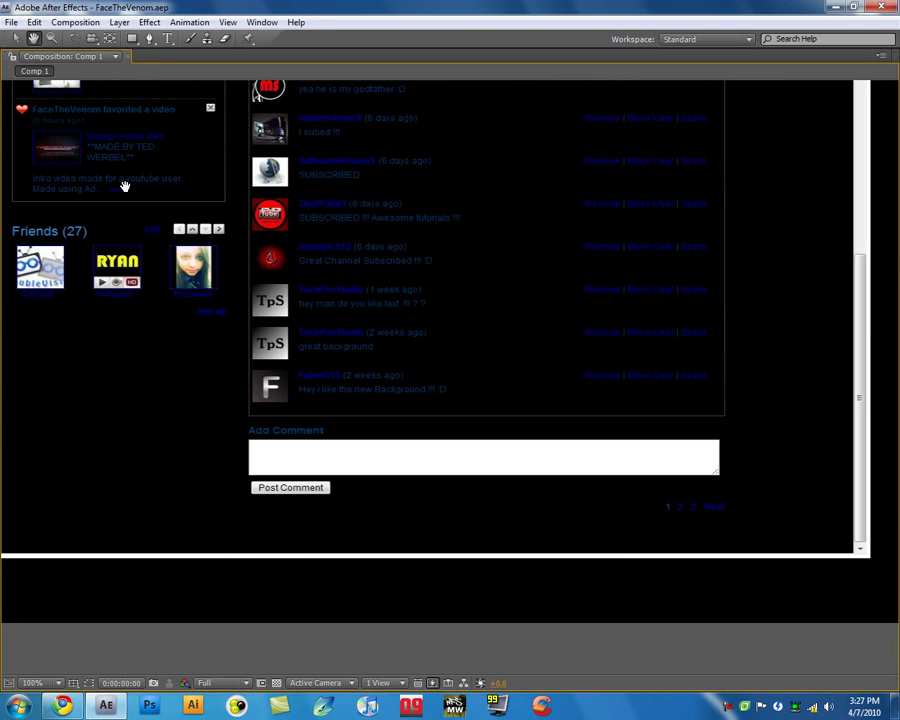
key("grave")
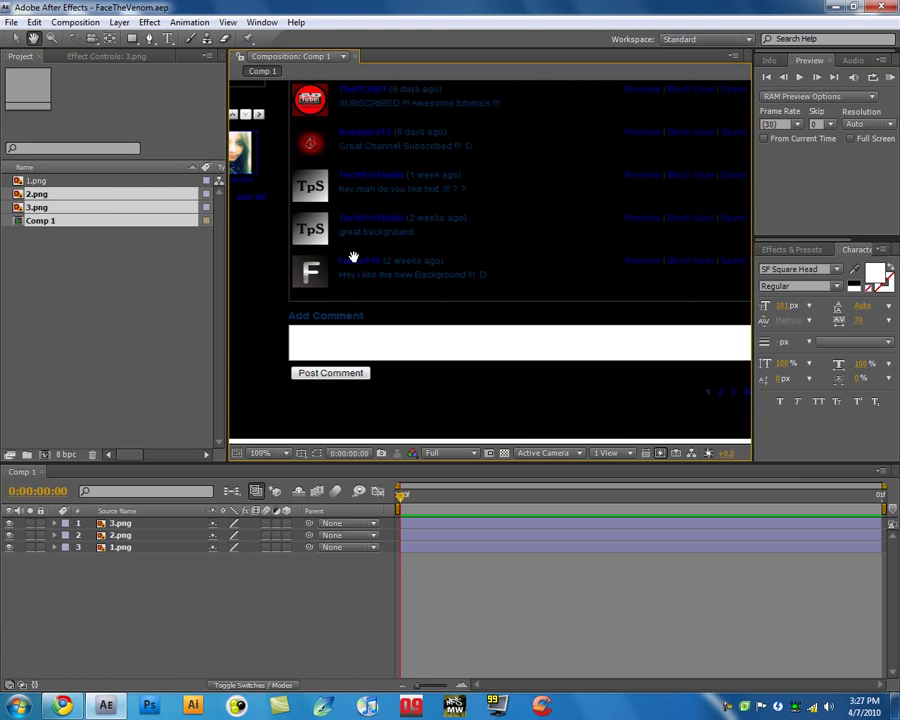
- Try shifting the 1.png layer sideways out of line with the other two screenshots in Comp 1
scroll(352, 258, "down", 6)
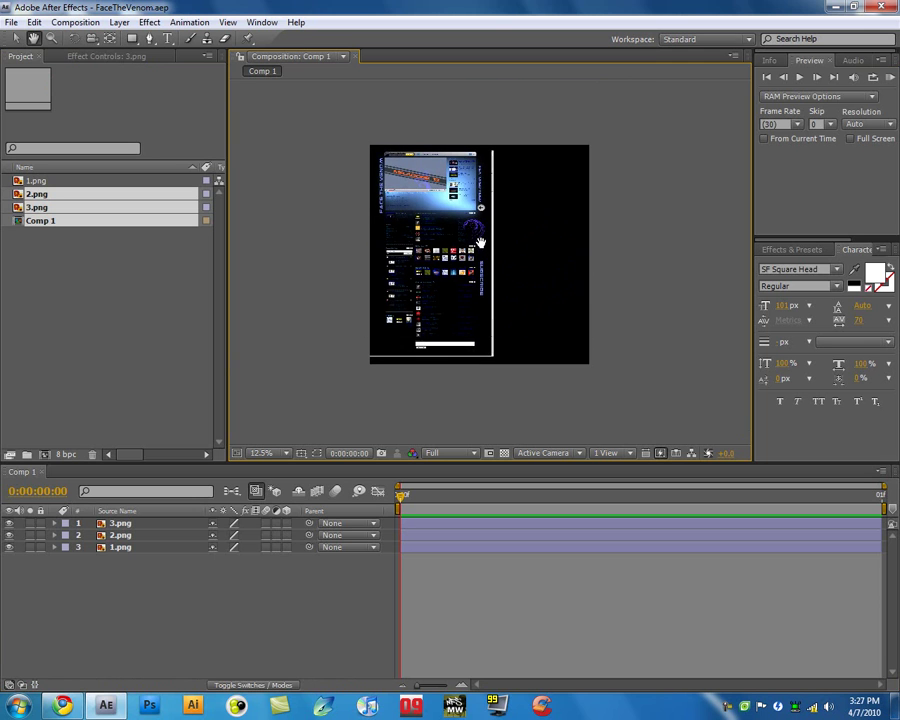
scroll(480, 240, "up", 1)
left_click(16, 38)
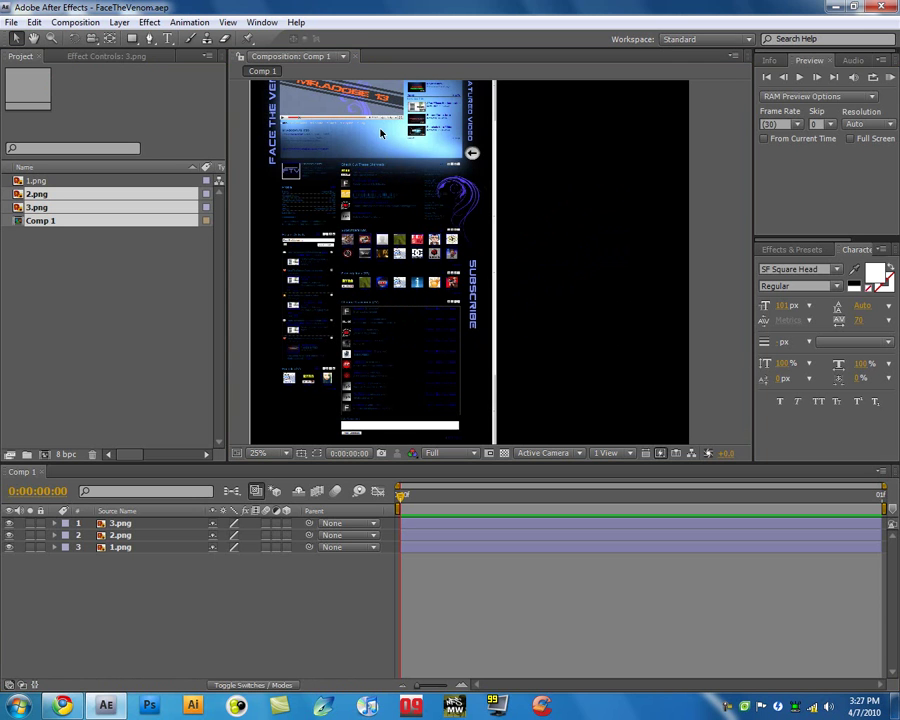
left_click(424, 169)
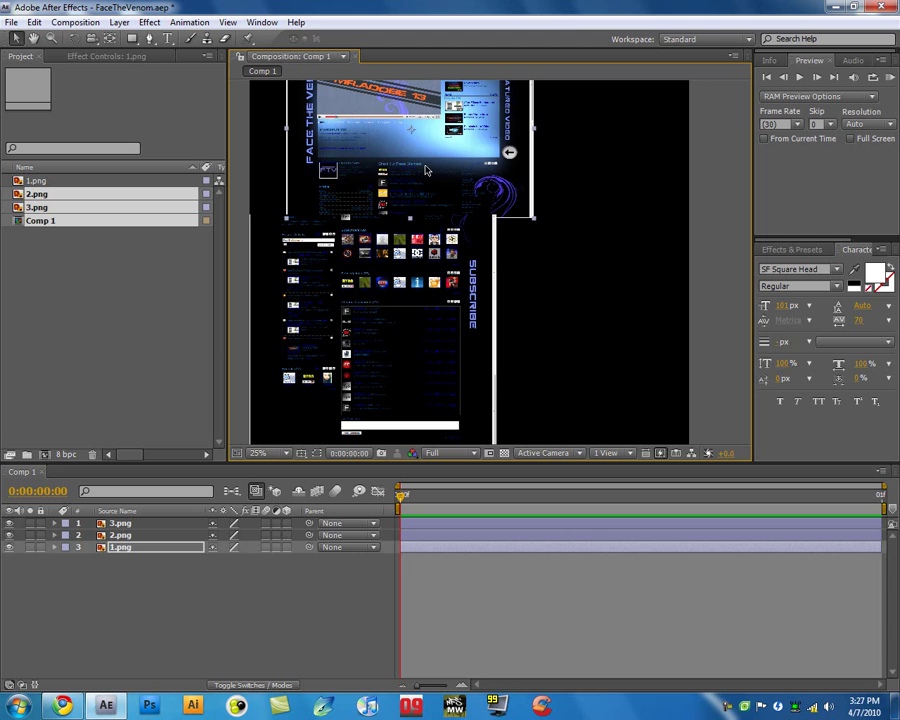
- Pre-compose the 1.png, 2.png and 3.png layers into a new composition named Channel, moving all attributes into it
left_click_drag(162, 610, 108, 522)
left_click(119, 22)
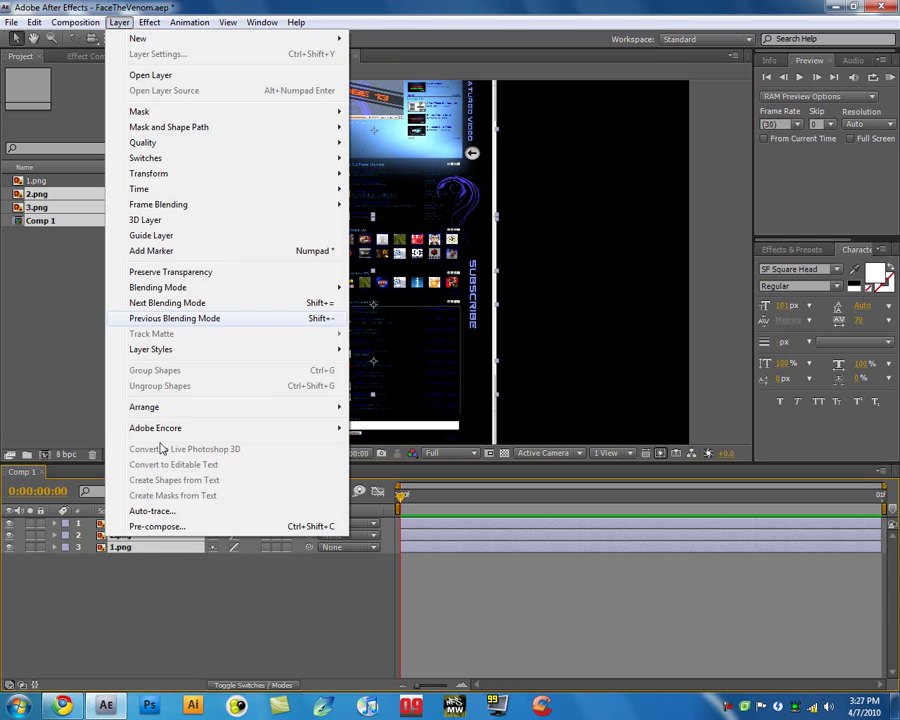
left_click(166, 525)
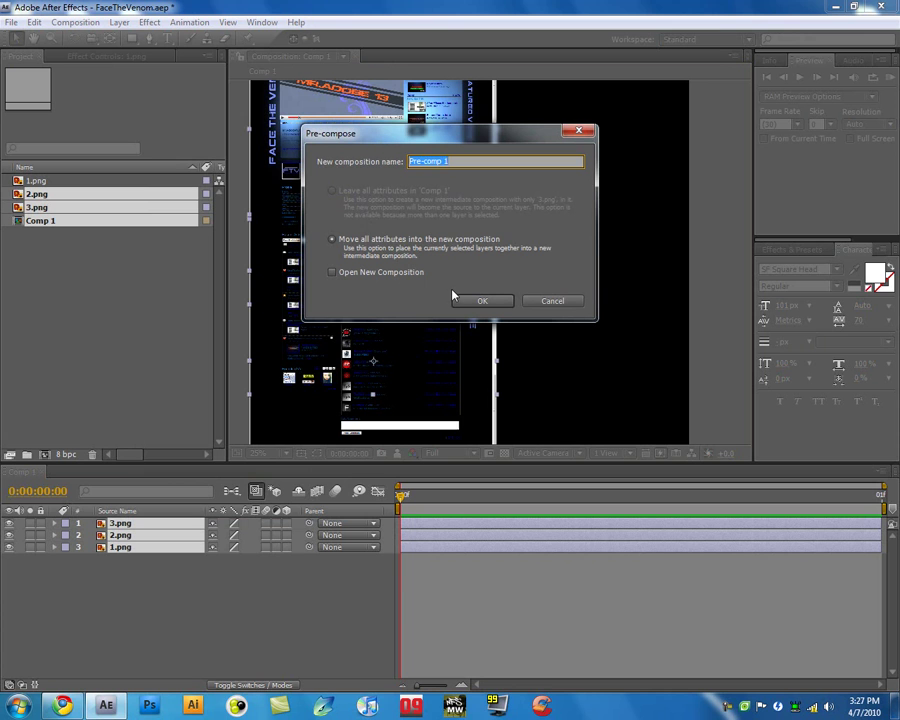
type("Channel")
key("Return")
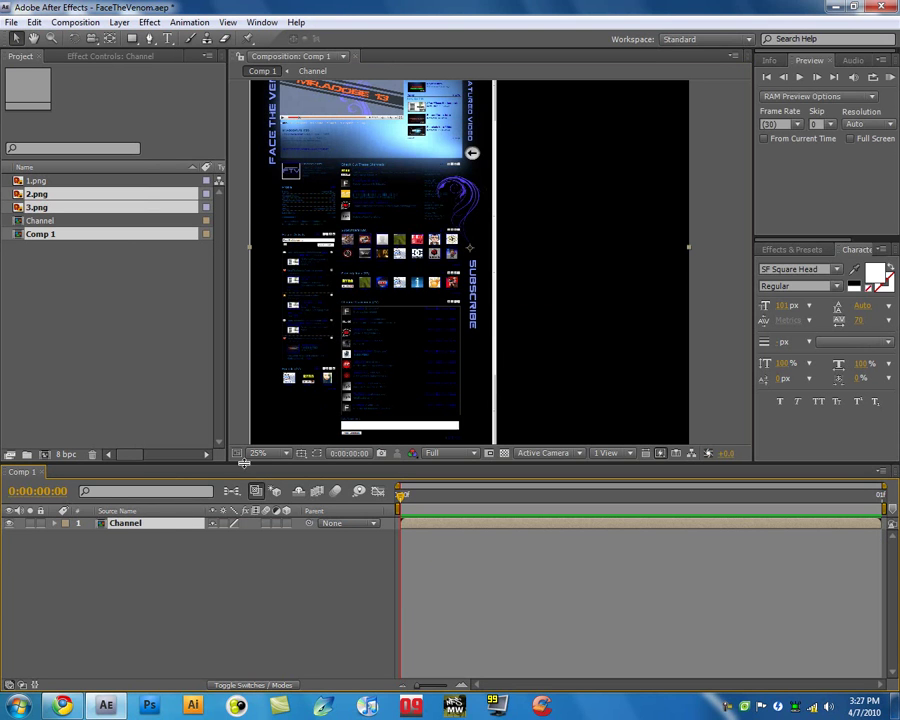
- Reposition the Channel layer so the top of the channel page sits just inside the upper-left corner of the Comp 1 frame
left_click_drag(426, 157, 438, 200)
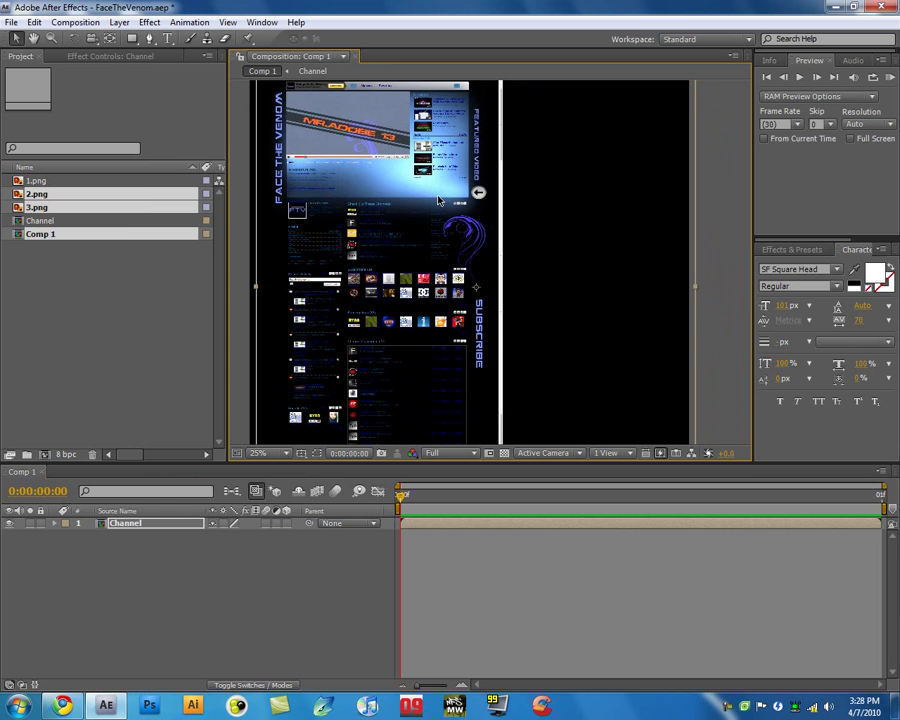
left_click(215, 573)
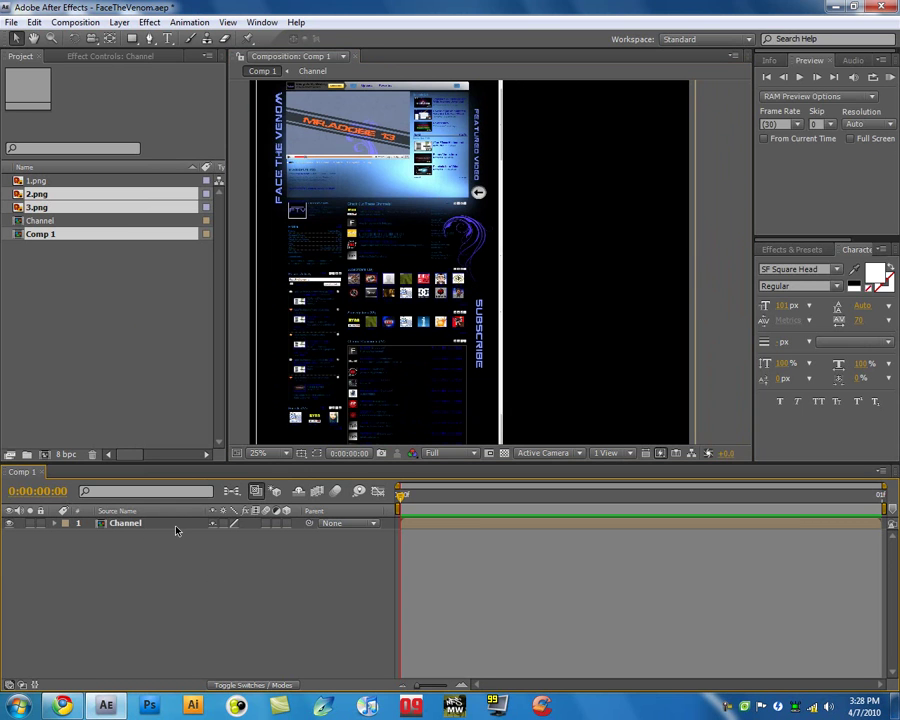
key("grave")
key("grave")
key("grave")
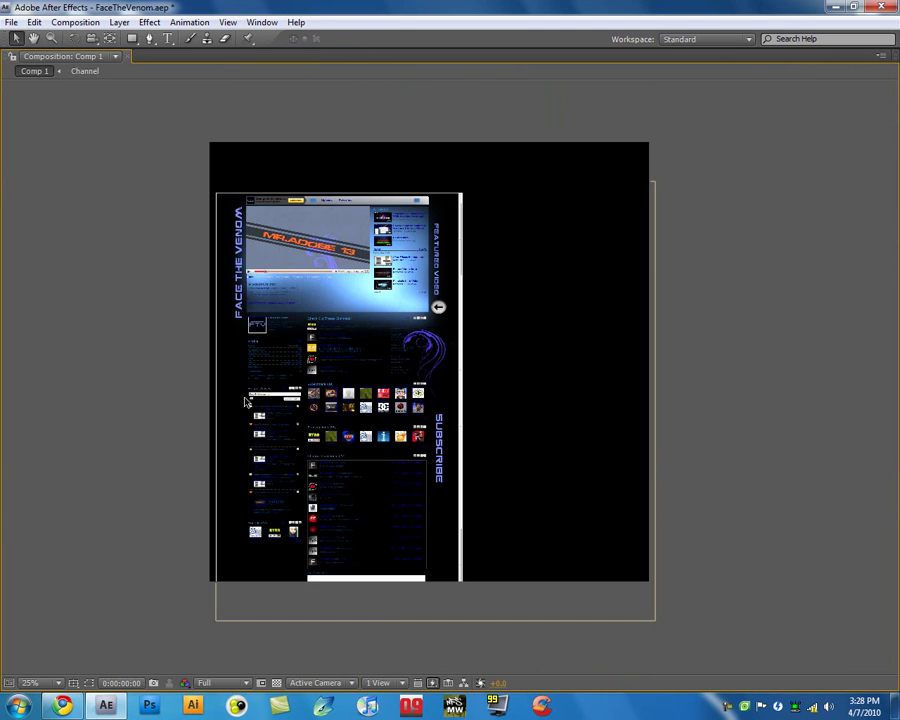
left_click_drag(285, 352, 293, 329)
scroll(182, 269, "up", 2)
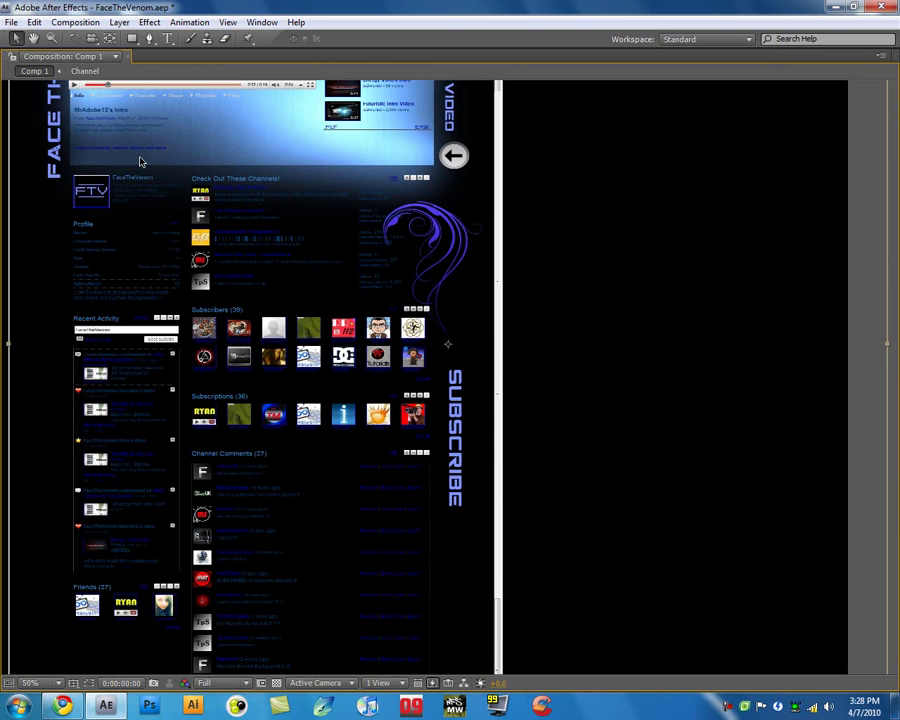
- Try drawing a rectangle along the channel page's header bar with the Channel layer still selected, and undo it
key("h")
left_click_drag(220, 158, 426, 270)
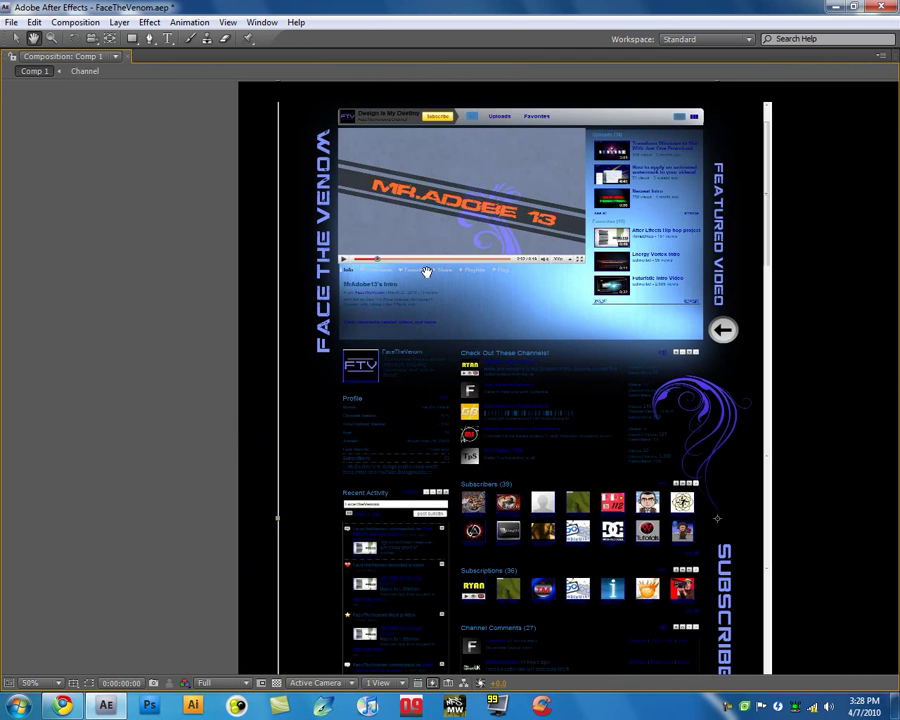
left_click_drag(372, 235, 297, 262)
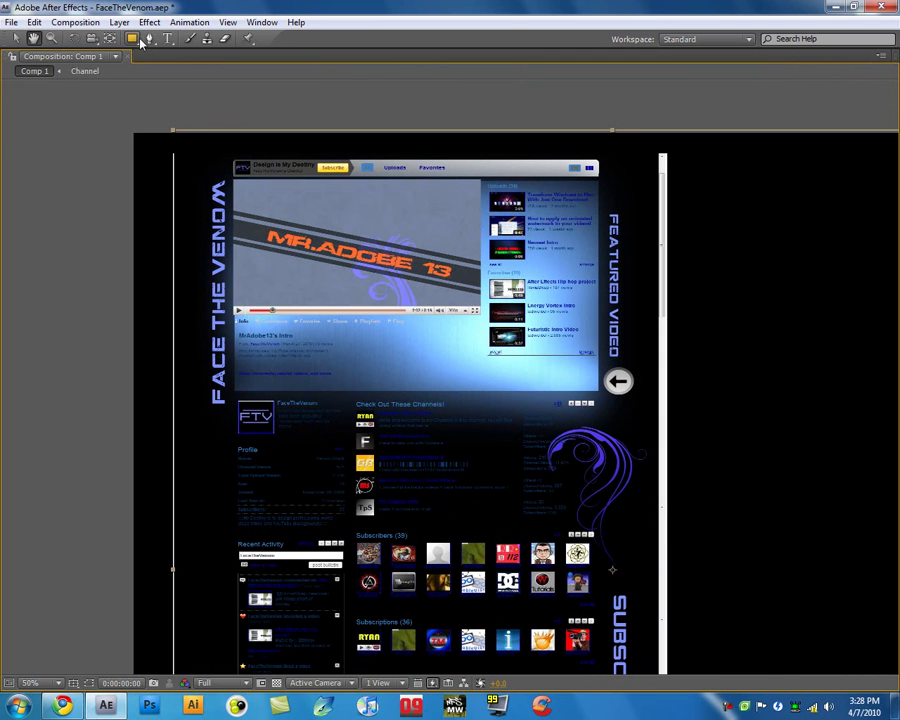
left_click(131, 38)
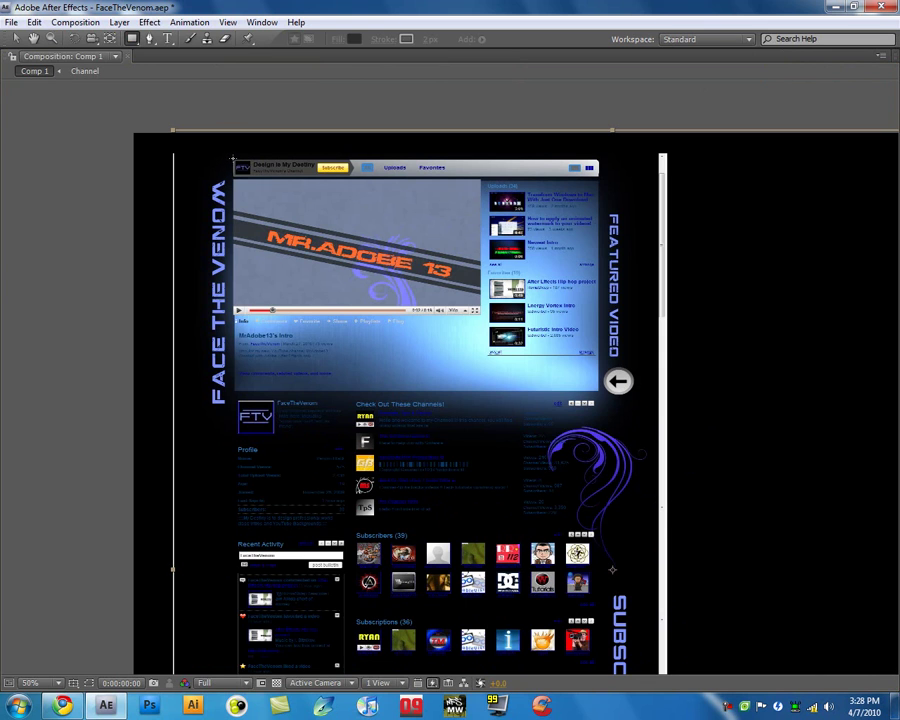
left_click_drag(235, 158, 546, 178)
key("ctrl+z")
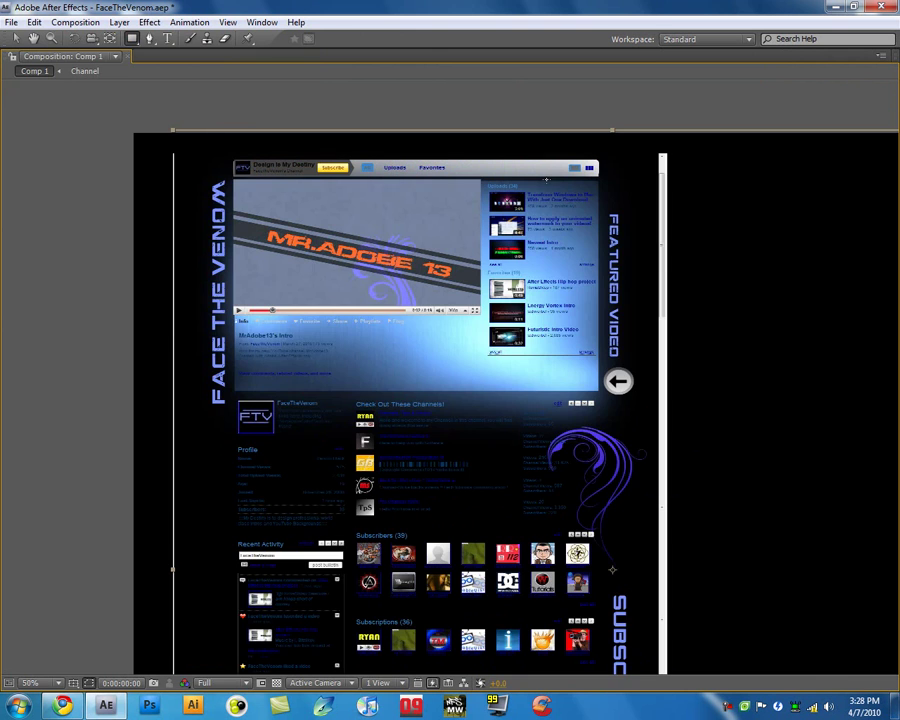
- Try a small rectangle around the FTV logo at the start of the header bar, and undo the resulting mask
key("grave")
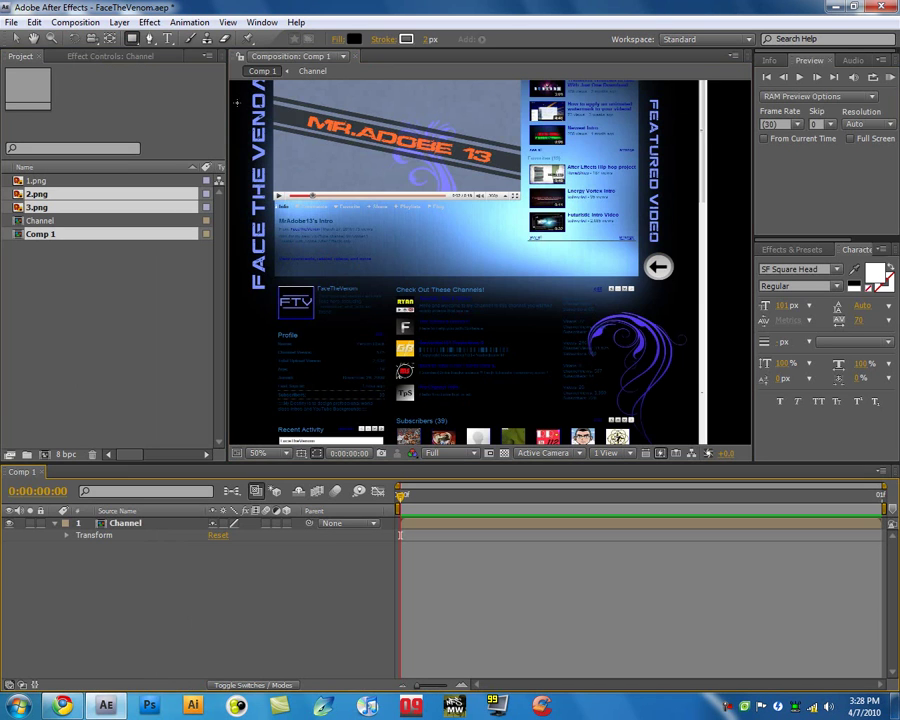
left_click(15, 38)
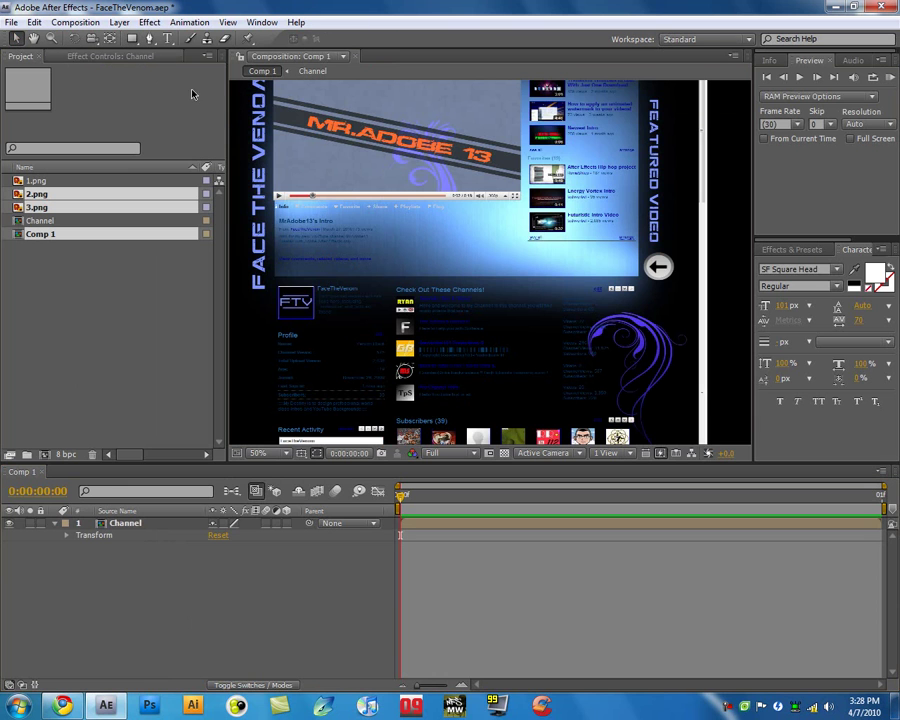
key("grave")
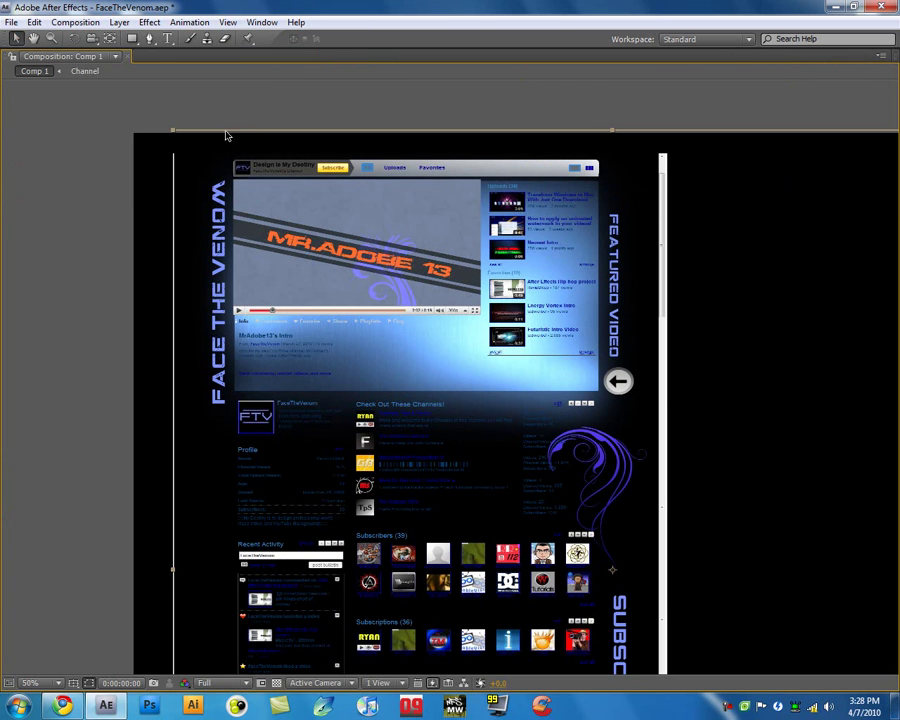
left_click(131, 38)
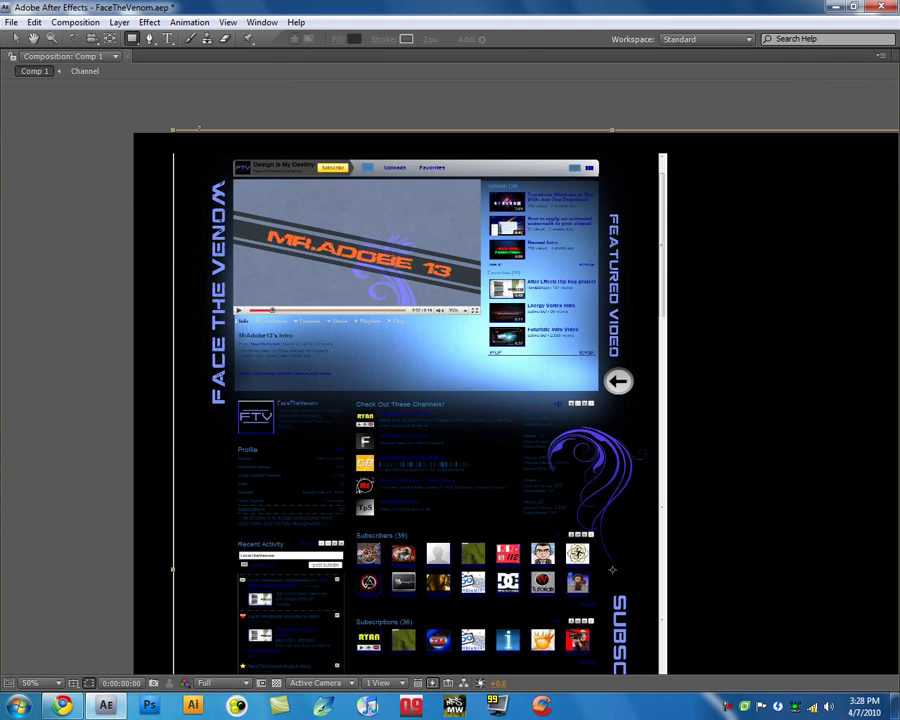
left_click_drag(231, 157, 286, 177)
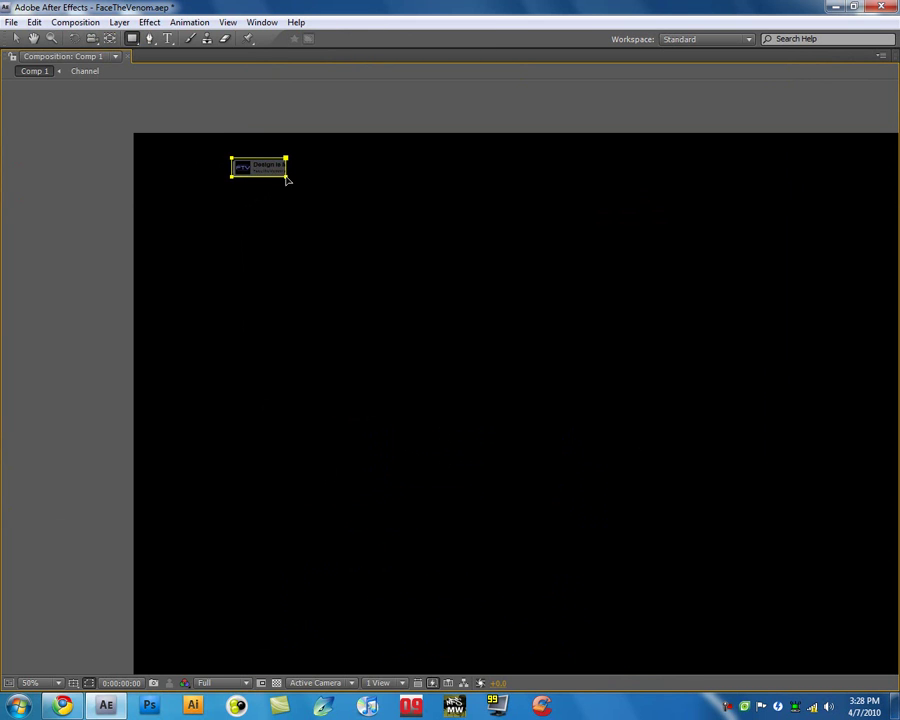
key("ctrl+z")
- Try shifting the Channel layer slightly up and to the left in Comp 1, and undo the move
key("F10")
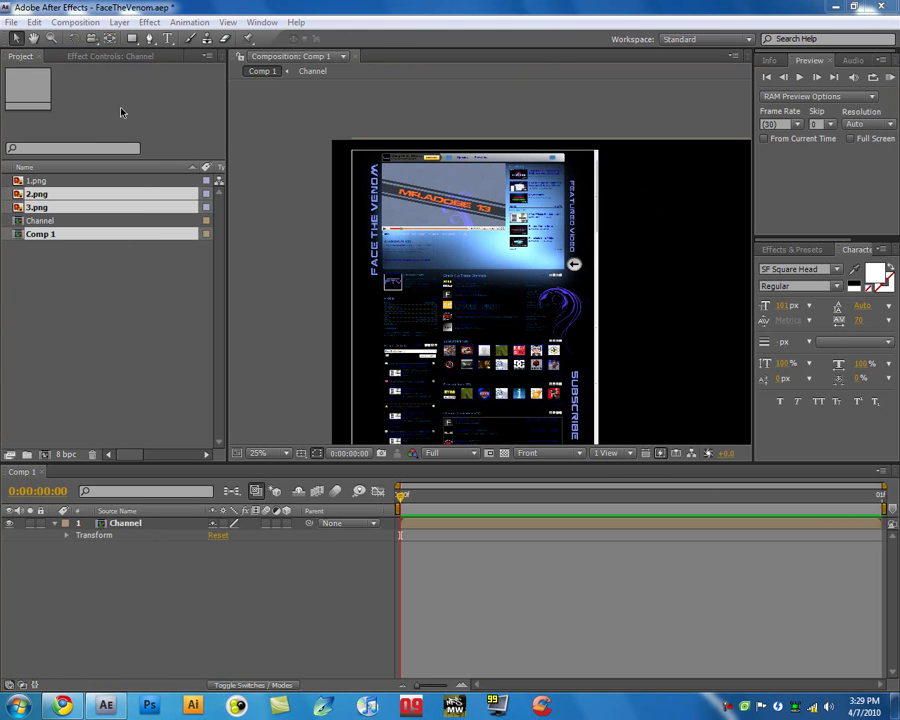
left_click_drag(435, 328, 408, 320)
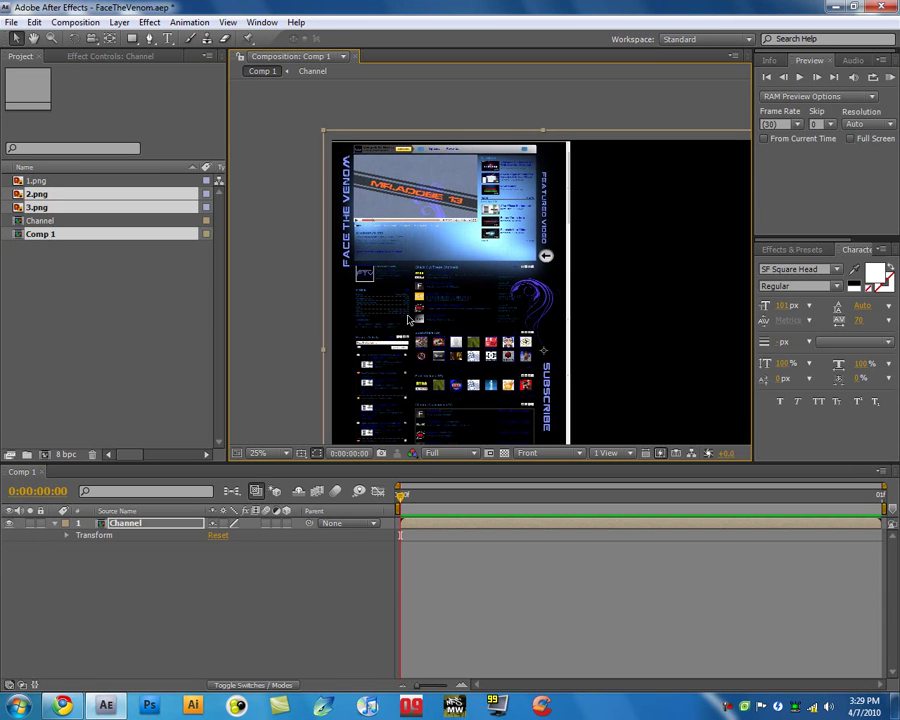
key("ctrl+z")
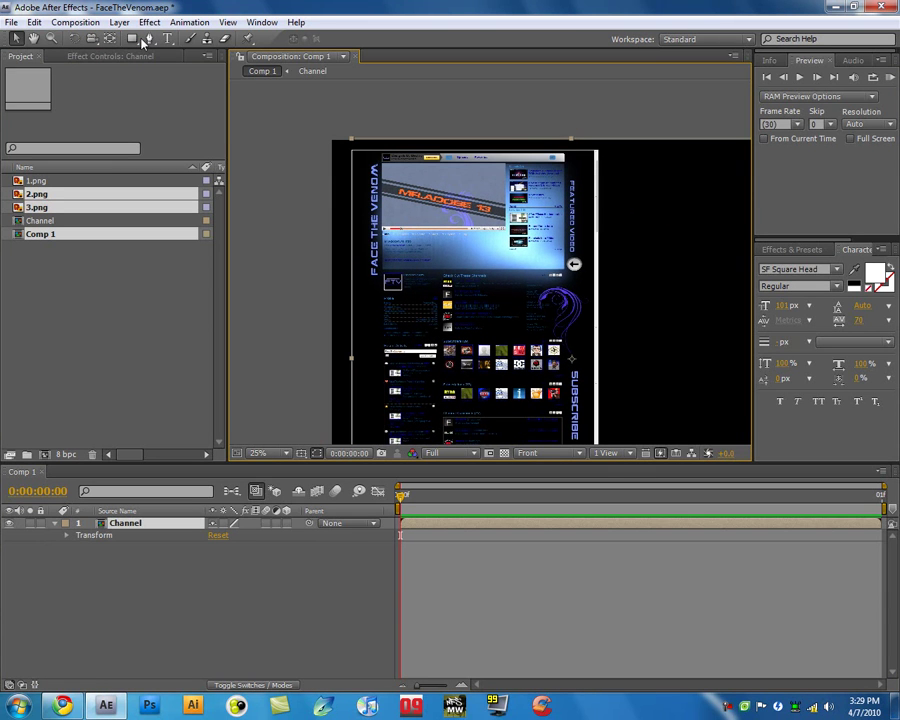
- With no layer selected, draw black-filled shape rectangles over the page's header bar and over the whole featured video box
left_click(131, 38)
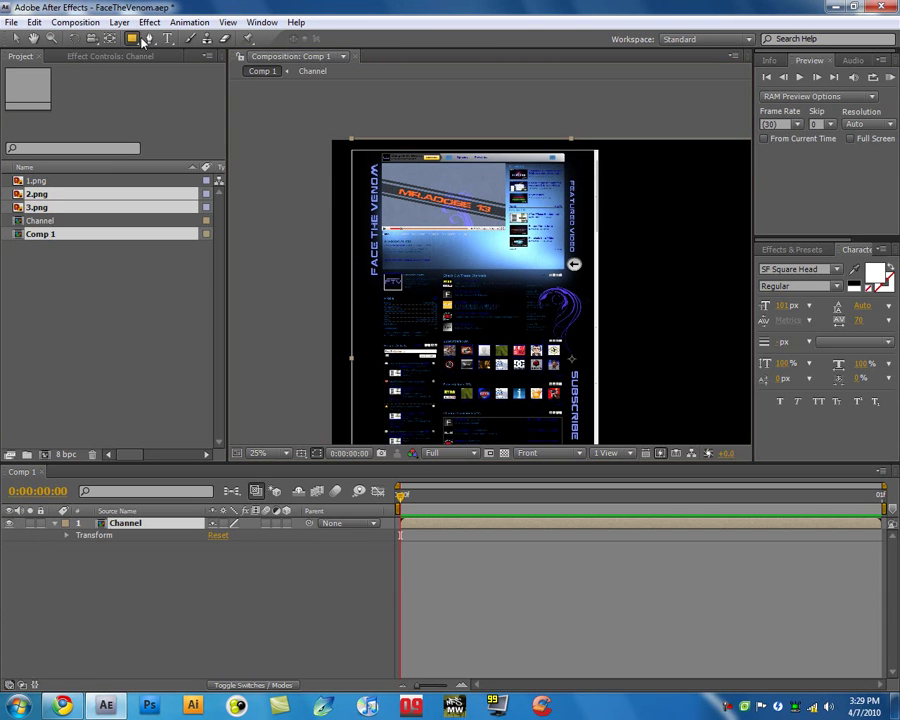
left_click(158, 533)
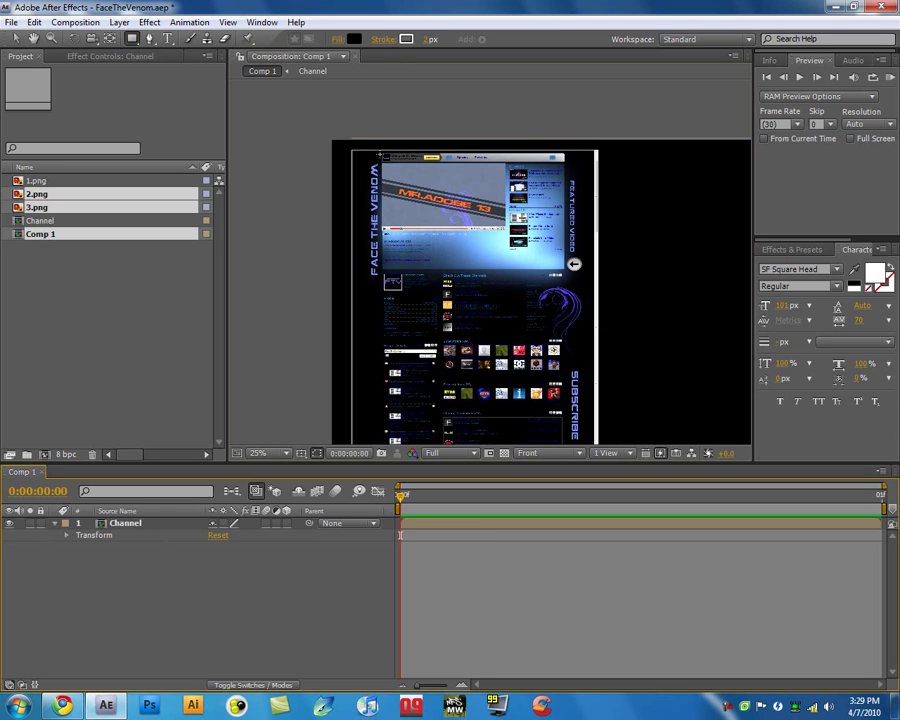
left_click_drag(379, 155, 563, 157)
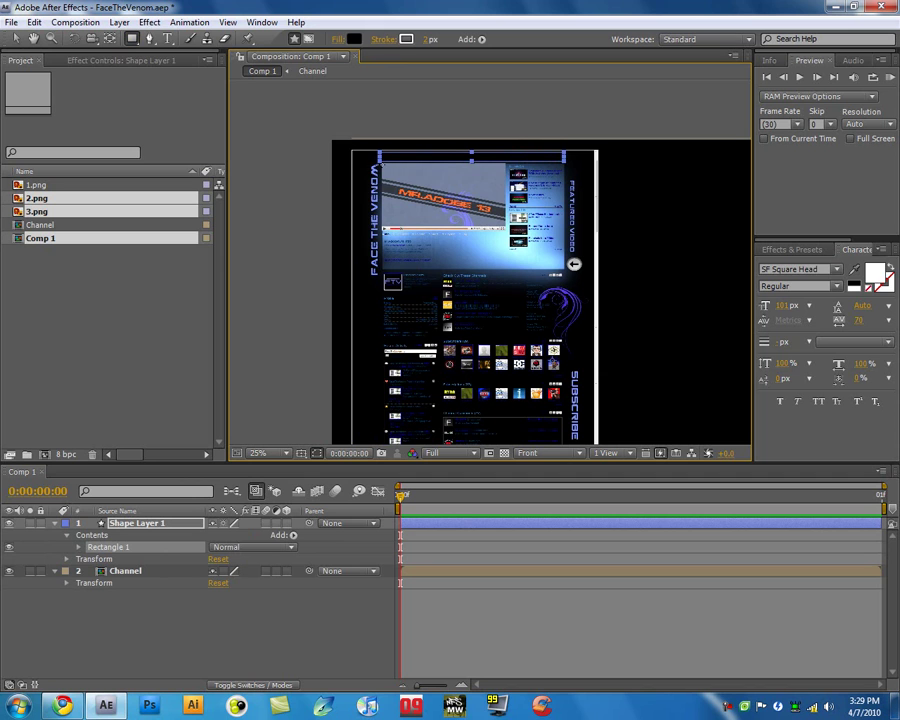
left_click_drag(382, 164, 553, 258)
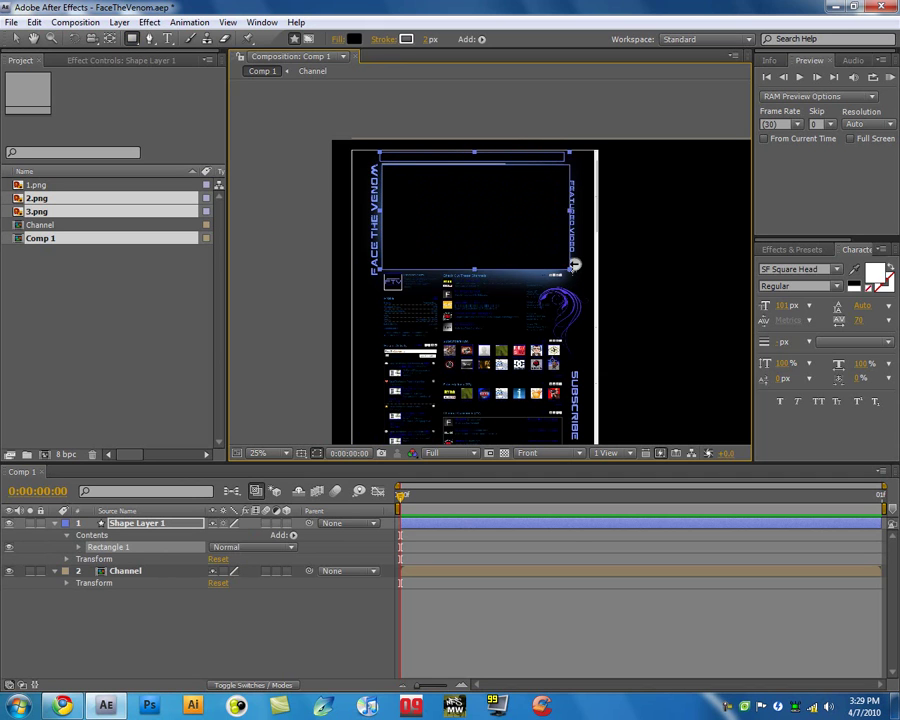
left_click_drag(574, 264, 573, 264)
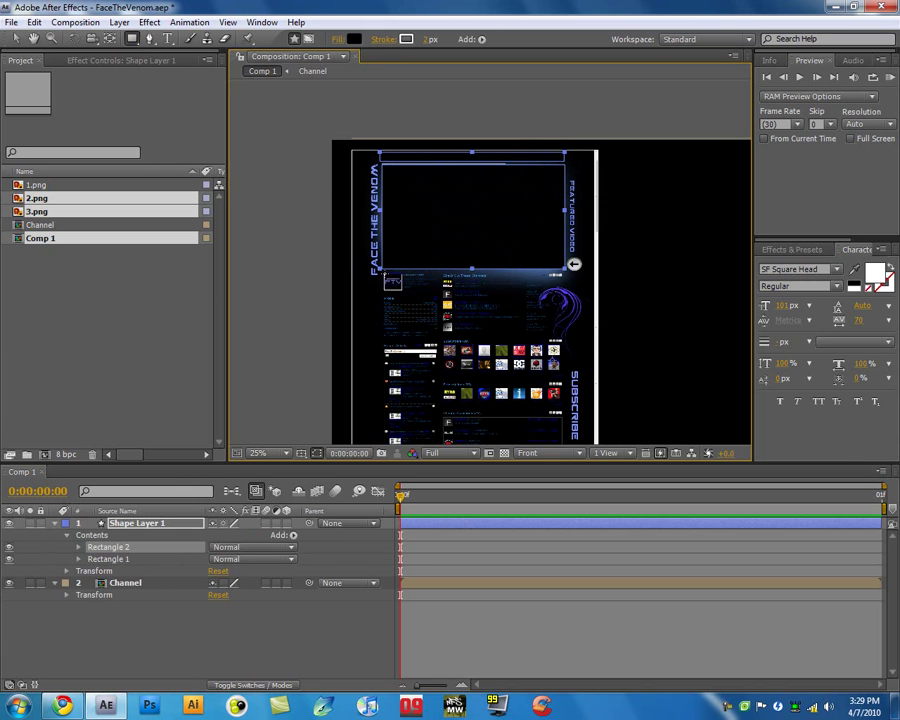
- Add rectangles to the shape layer over the Profile, Check Out These Channels, Subscribers and Subscriptions boxes
left_click_drag(381, 273, 437, 340)
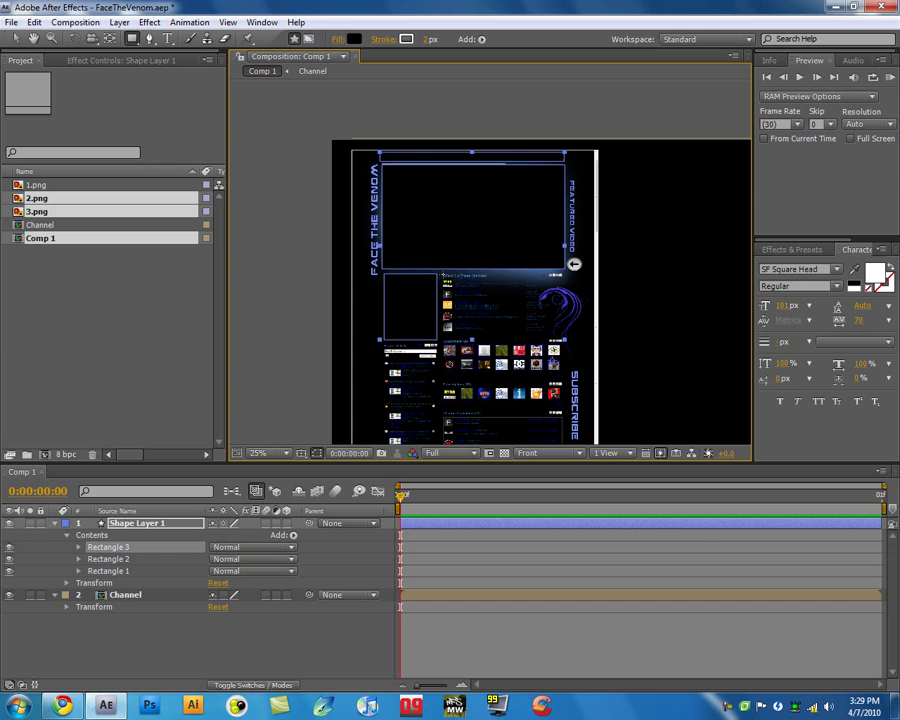
left_click_drag(440, 273, 563, 334)
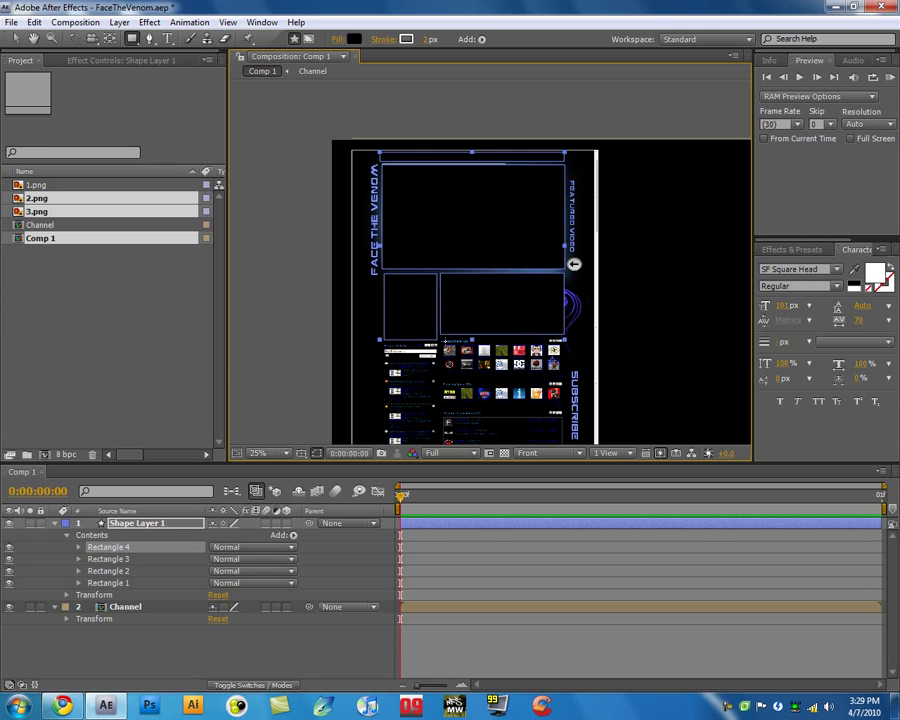
left_click_drag(441, 339, 564, 375)
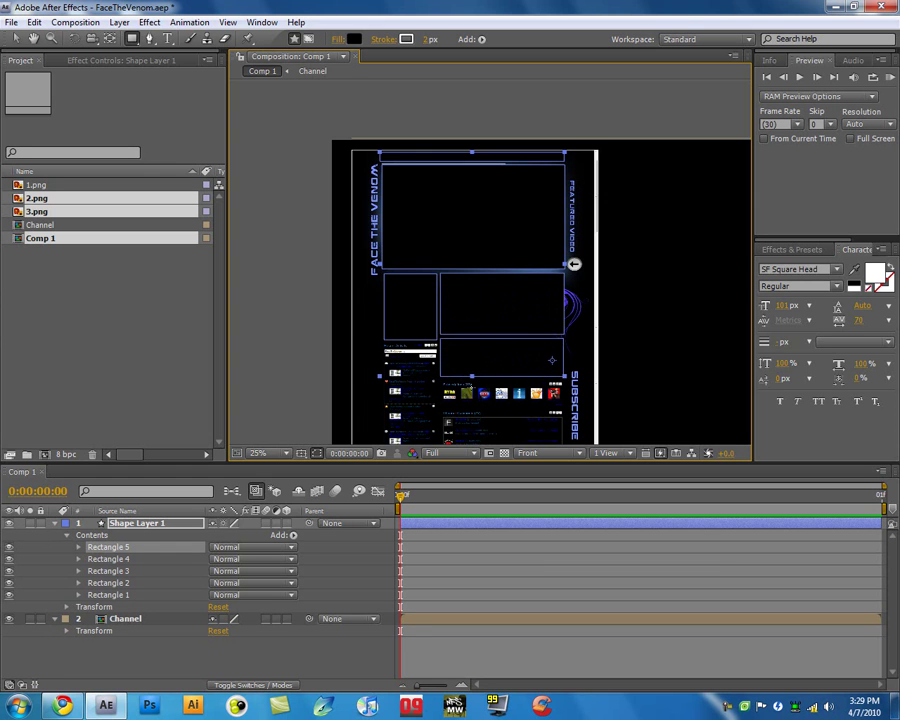
left_click_drag(438, 381, 565, 401)
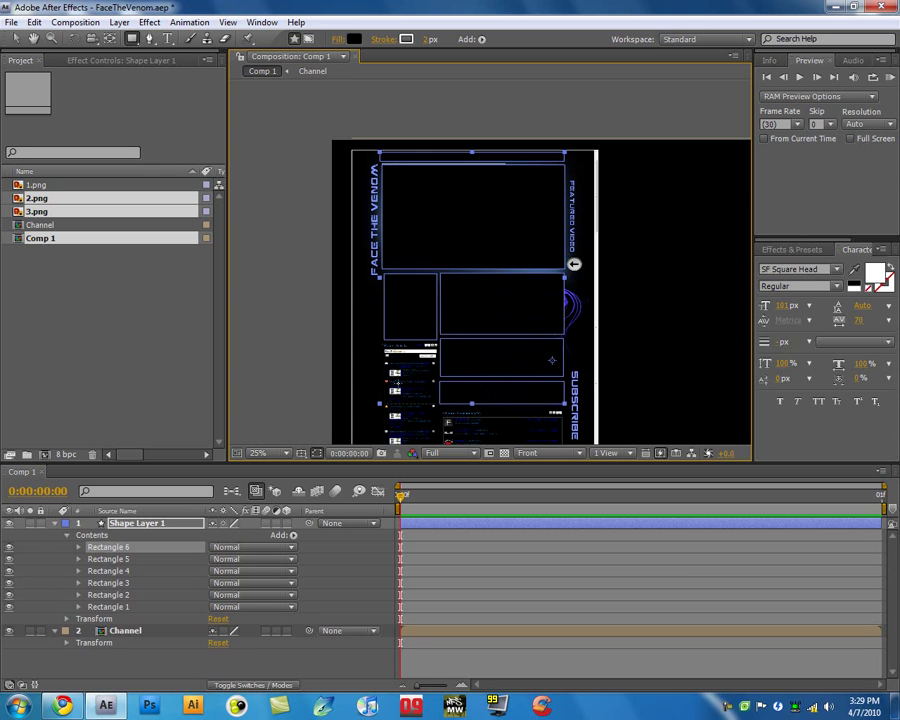
- Add rectangles to Shape Layer 1 covering the full Recent Activity, Friends and Channel Comments boxes on the lower part of the page
left_click_drag(398, 383, 433, 466)
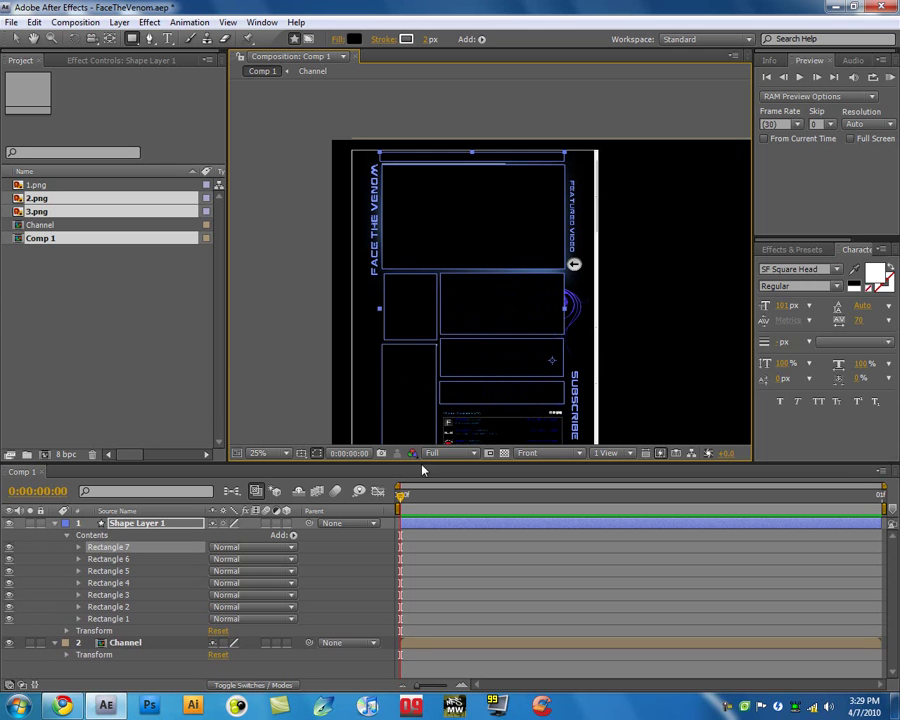
key("ctrl+z")
key("h")
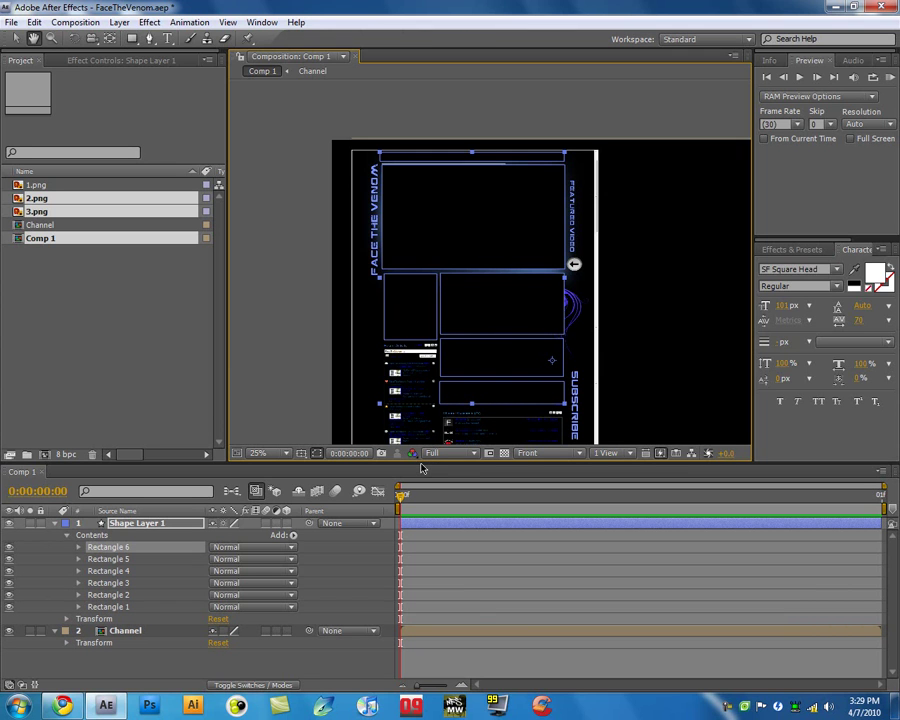
left_click_drag(549, 404, 507, 272)
key("q")
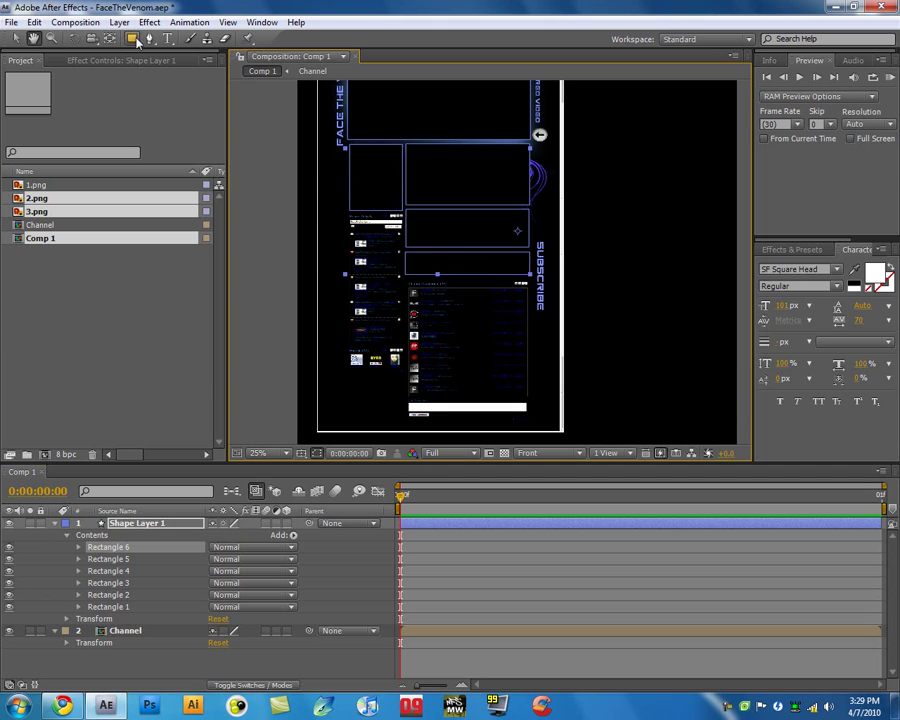
left_click(149, 525)
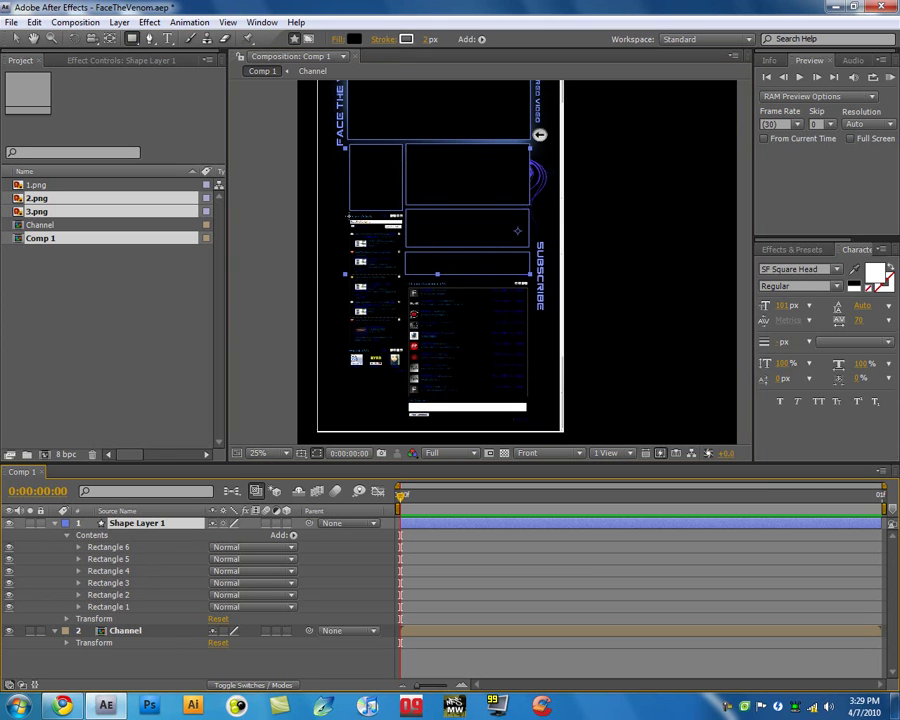
mouse_move(348, 215)
left_mouse_down()
mouse_move(370, 332)
mouse_move(397, 381)
mouse_move(397, 323)
mouse_move(401, 340)
mouse_move(353, 350)
mouse_move(404, 368)
left_mouse_up()
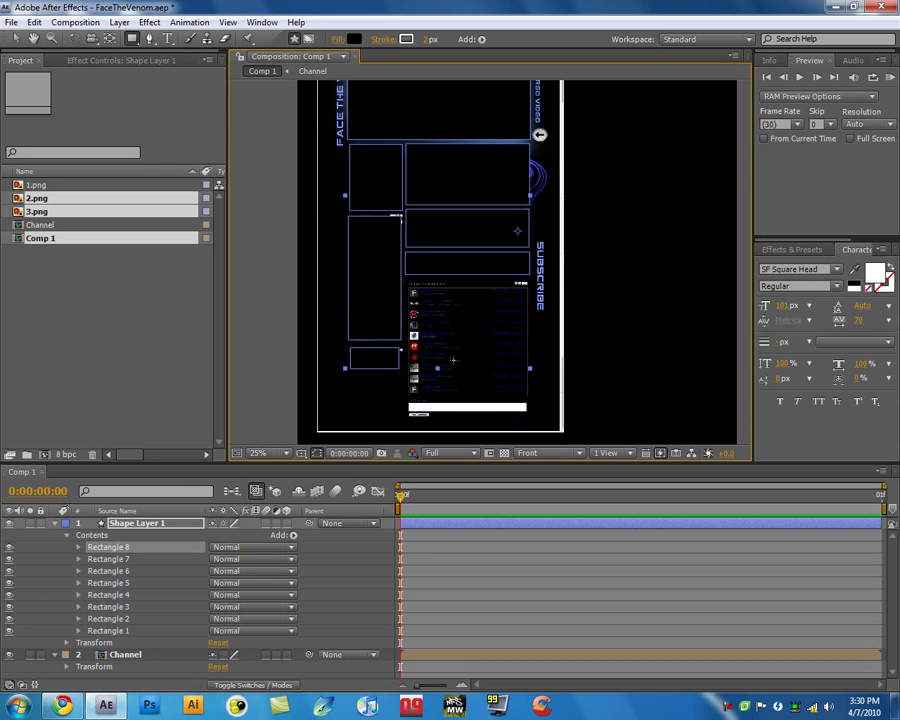
left_click_drag(404, 280, 528, 420)
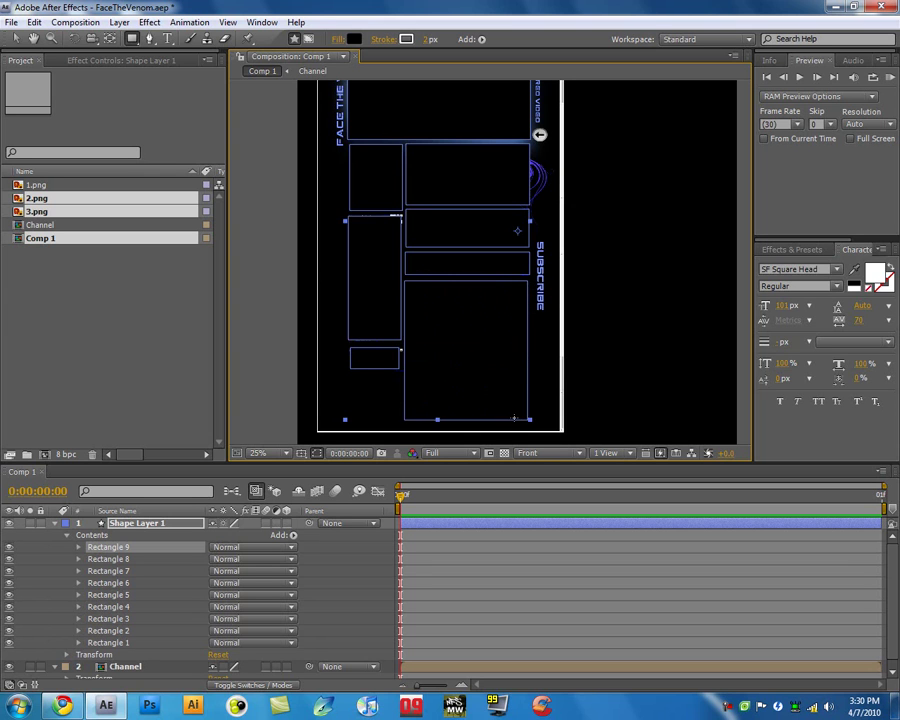
key("v")
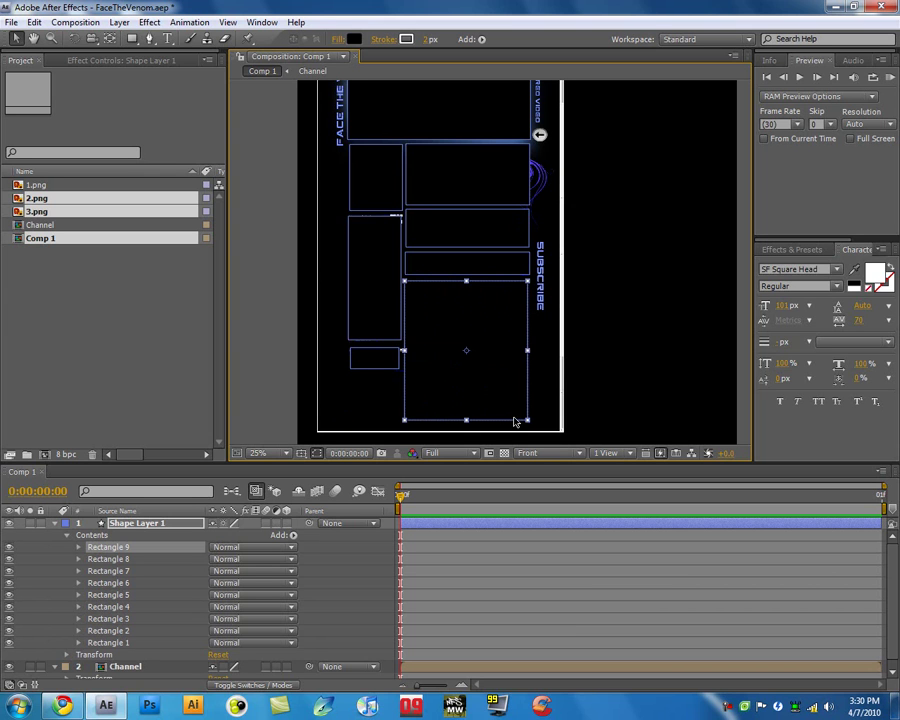
- Add a white comp-size solid to Comp 1 beneath Shape Layer 1 and hide the Channel layer
key("h")
left_click_drag(562, 181, 541, 170)
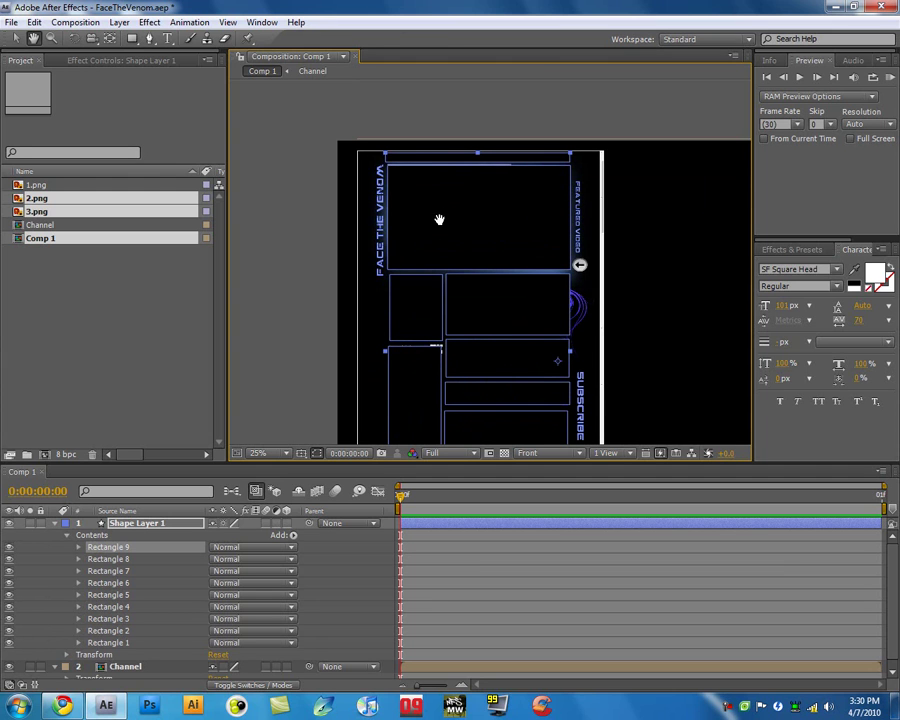
key("v")
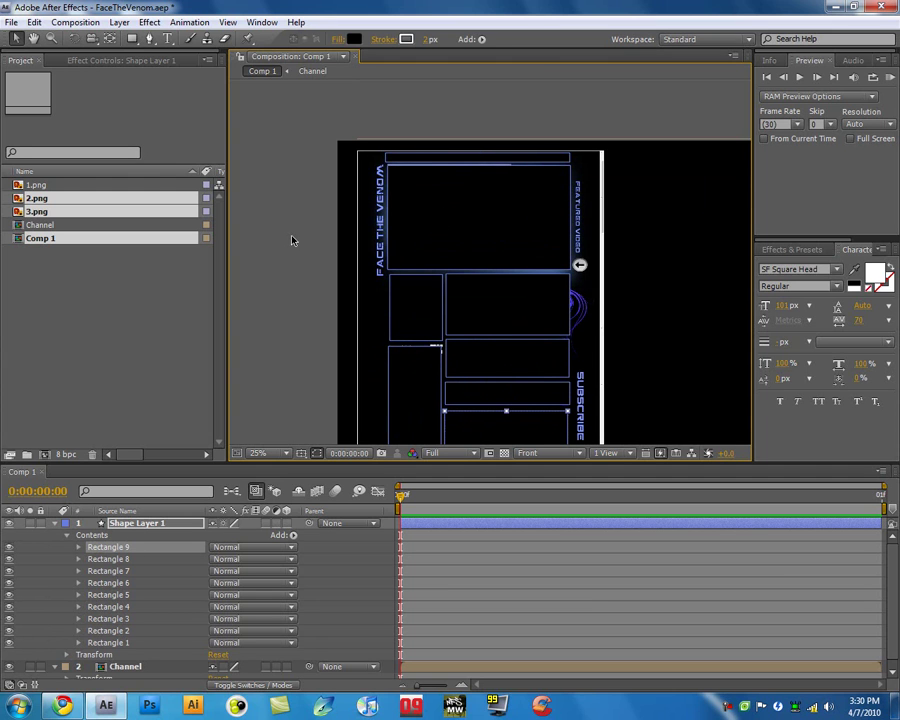
left_click(55, 524)
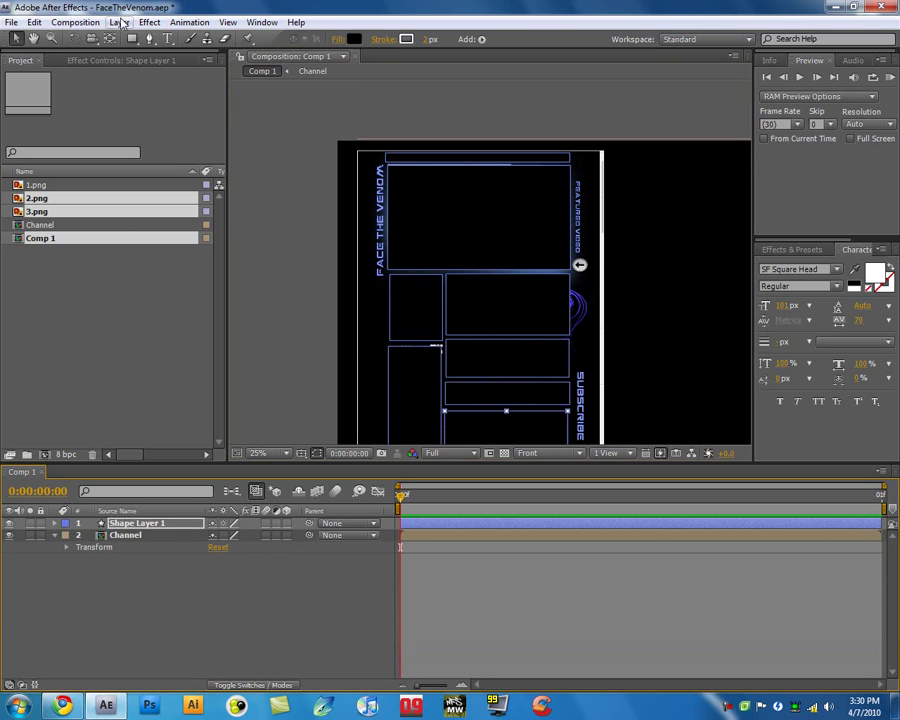
key("ctrl+y")
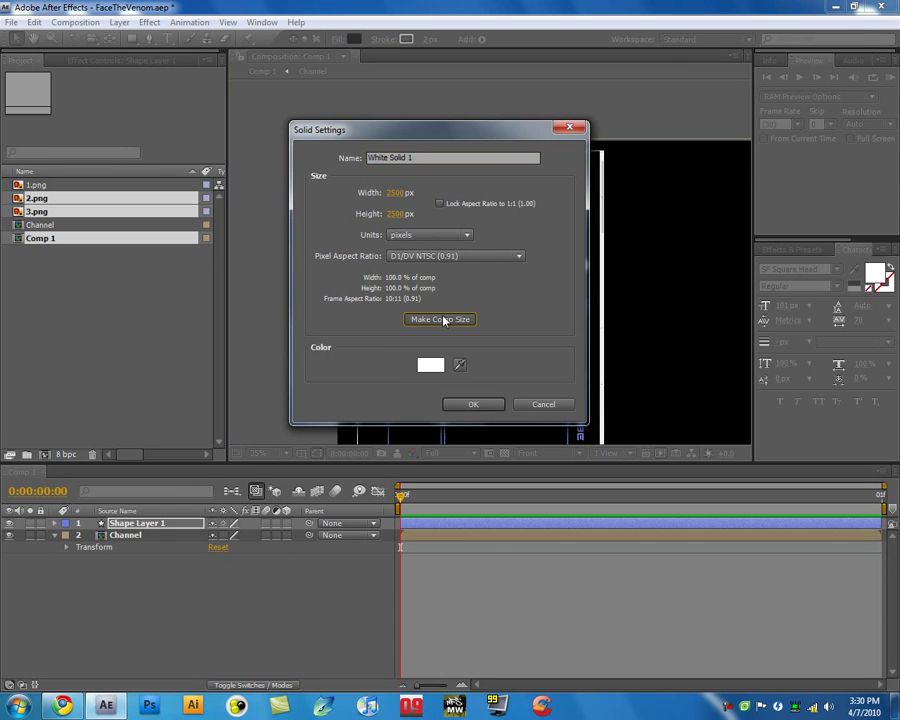
left_click(473, 404)
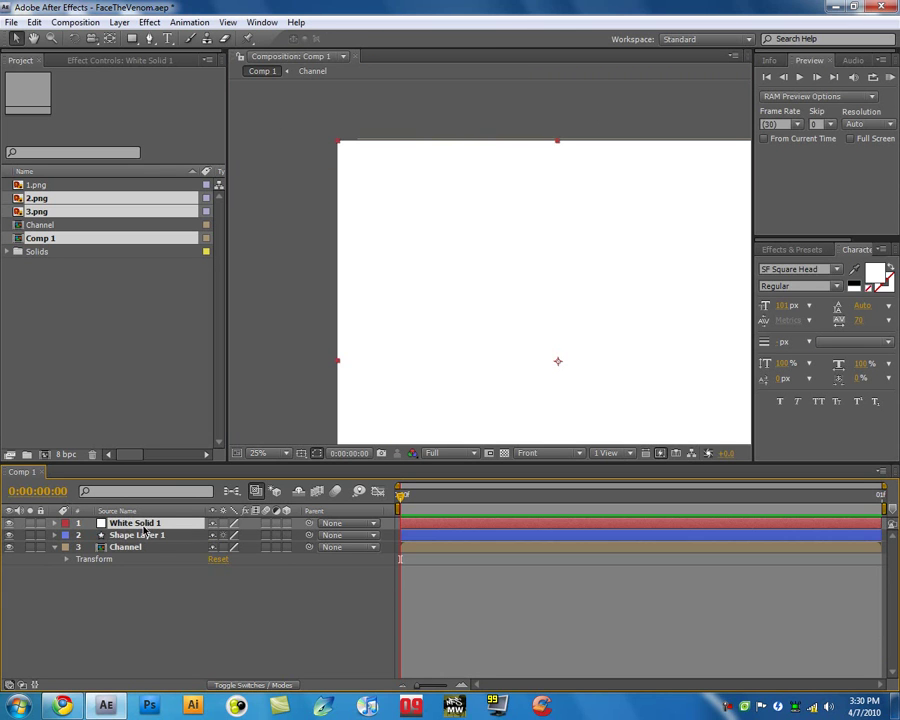
left_click_drag(145, 531, 150, 544)
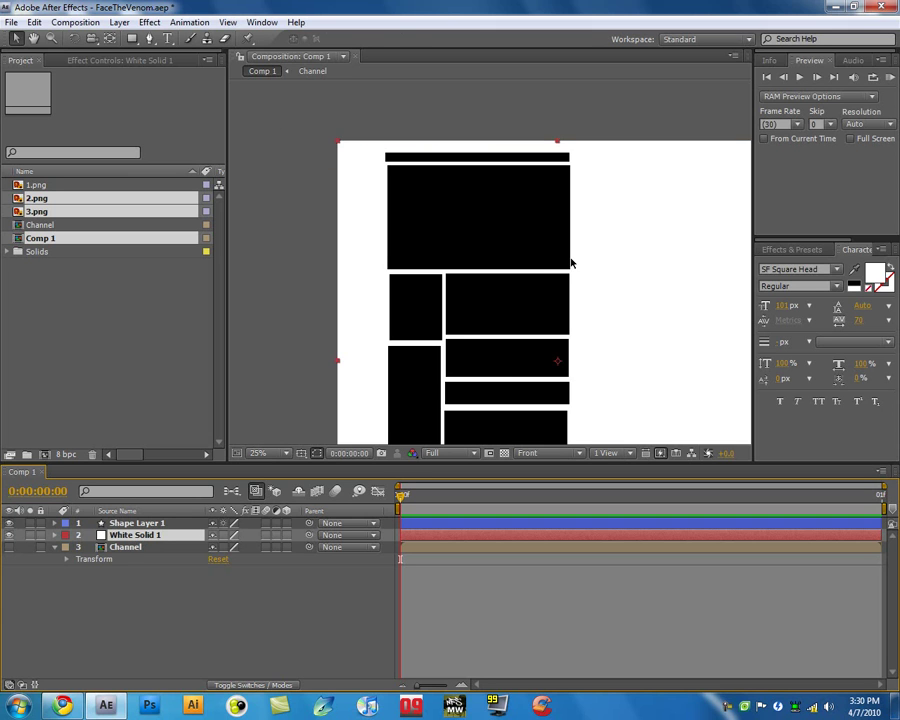
key("comma")
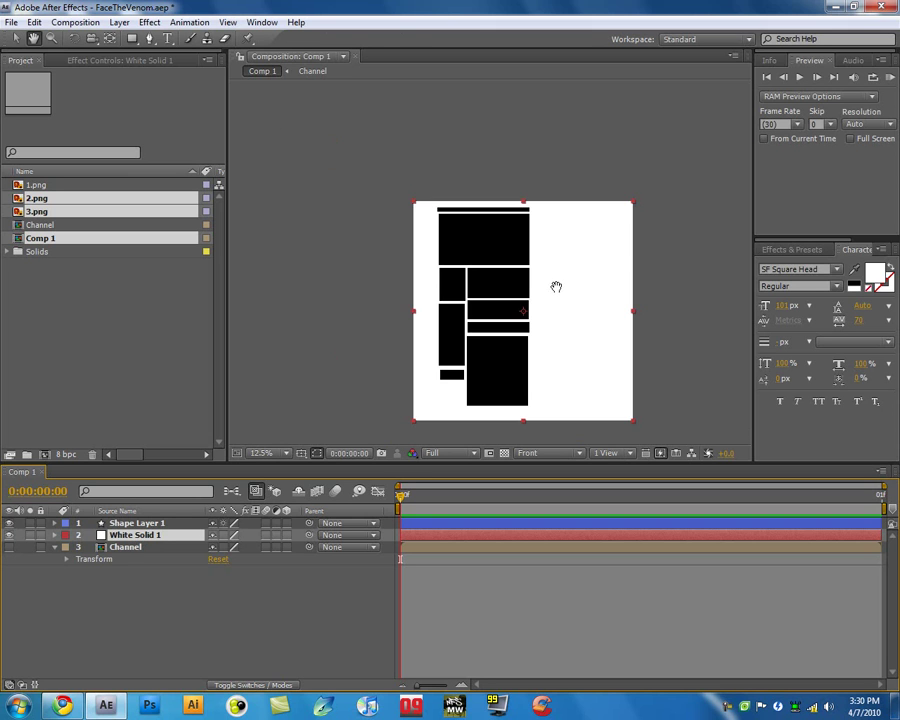
left_click_drag(556, 286, 537, 289)
scroll(495, 262, "up", 1)
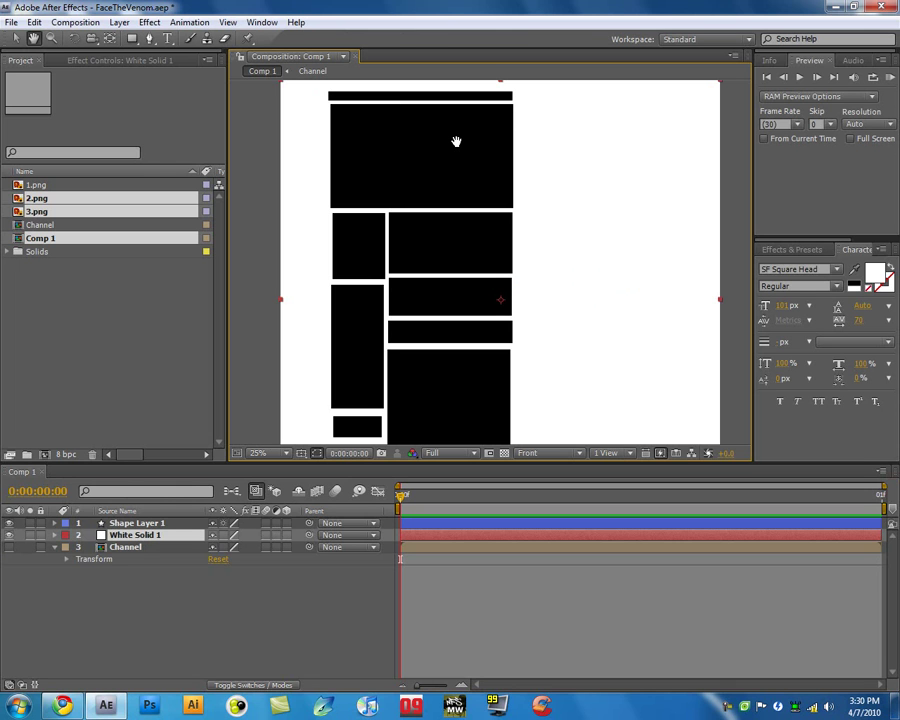
- Switch Comp 1's time display to frames and check the composition's duration in its settings
key("ctrl+k")
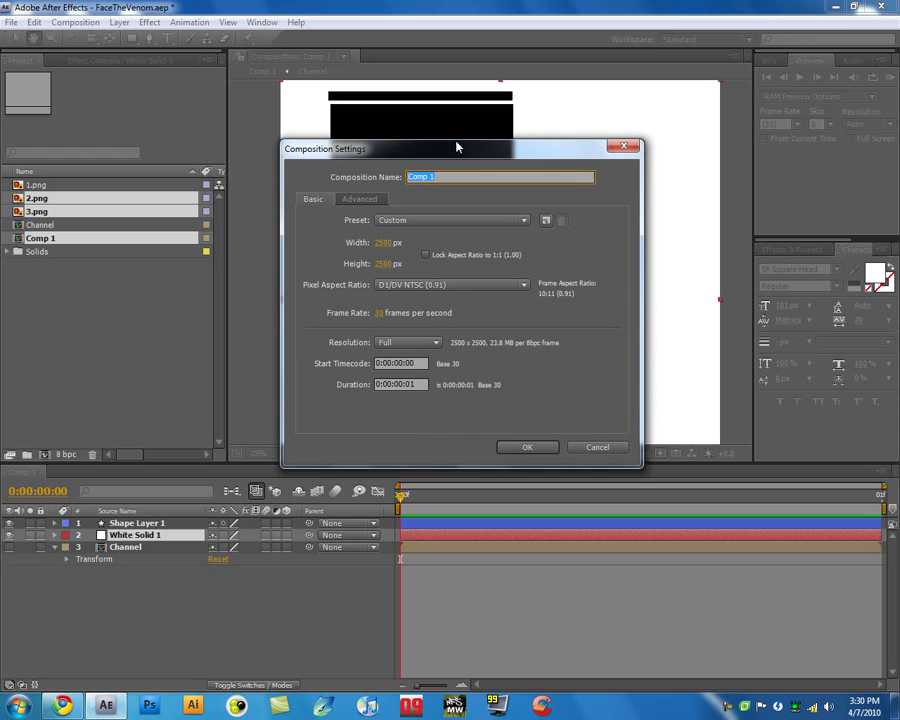
left_click(597, 448)
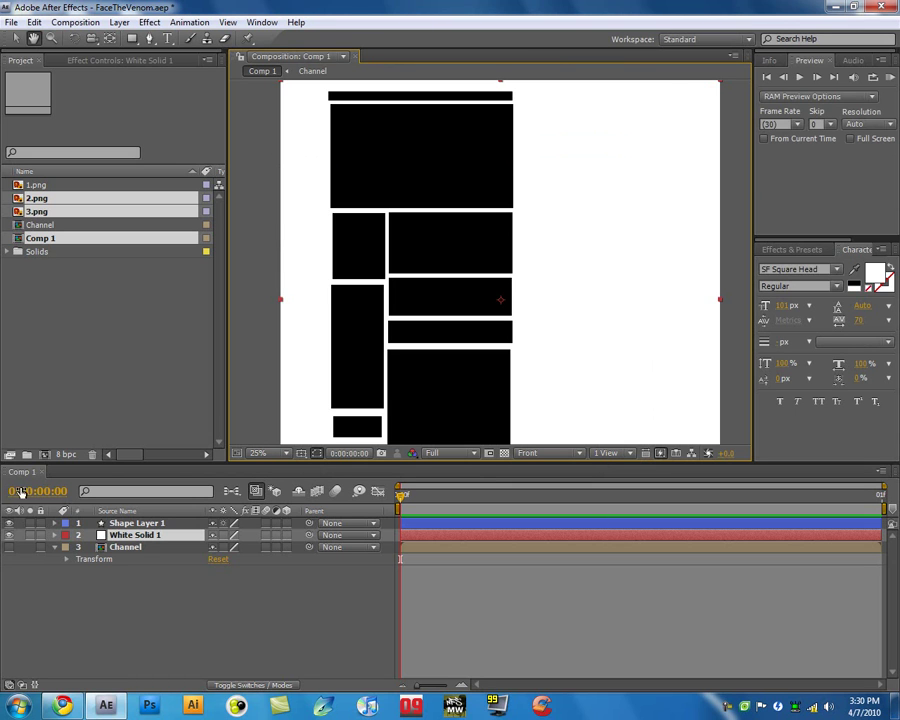
left_click(24, 493, "ctrl")
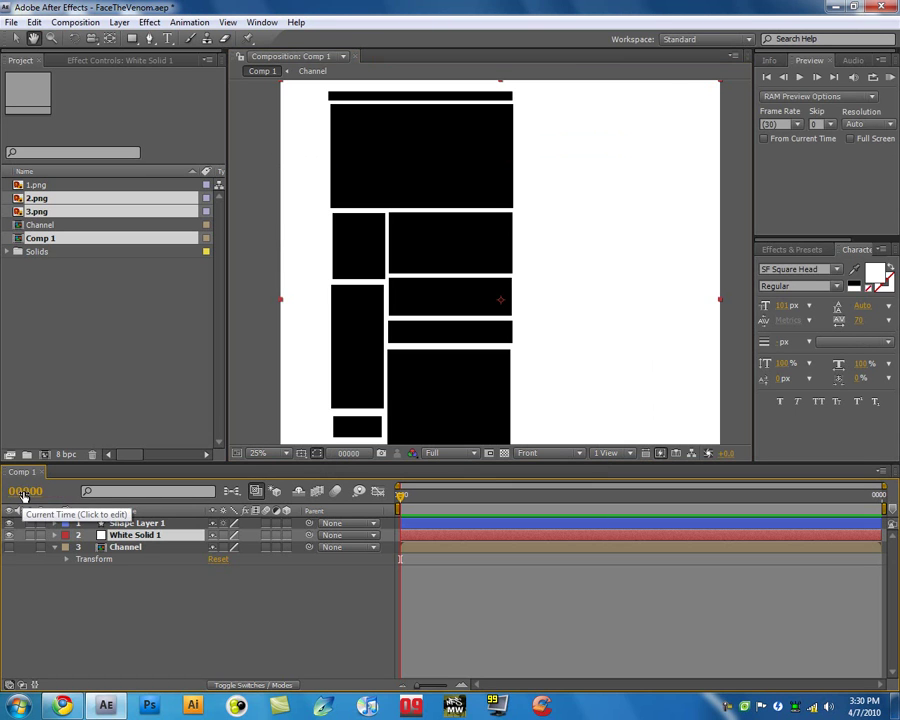
key("ctrl+k")
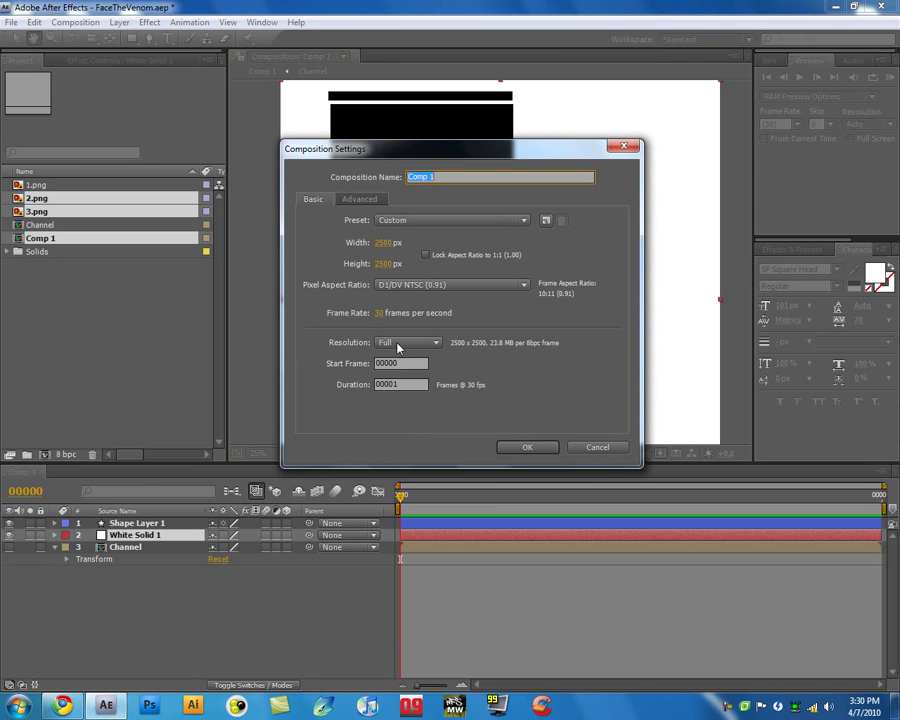
left_click(401, 387)
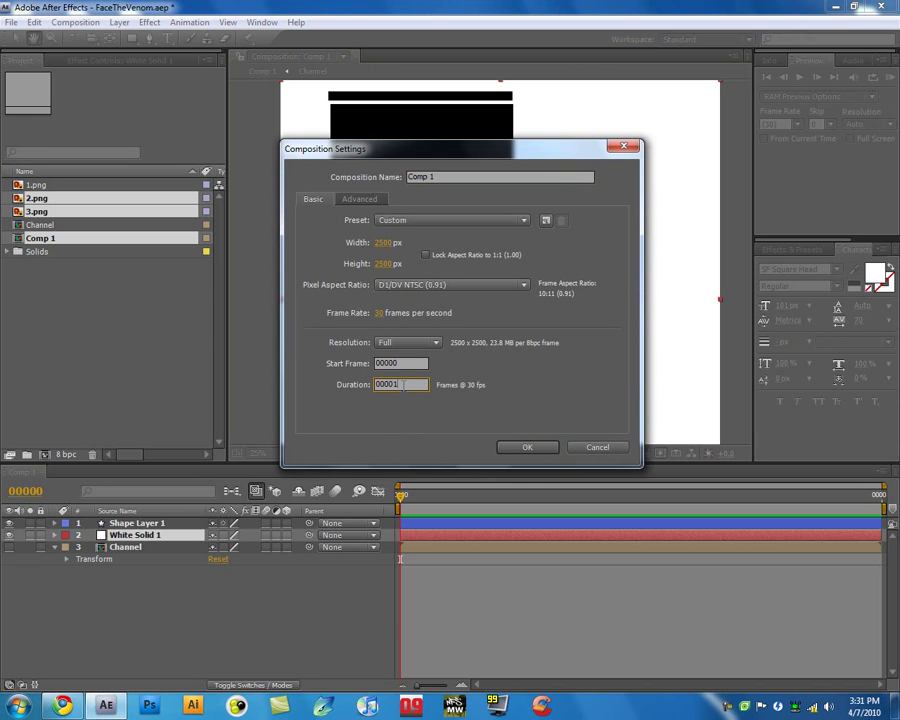
double_click(403, 384)
left_click(399, 385)
left_click(524, 449)
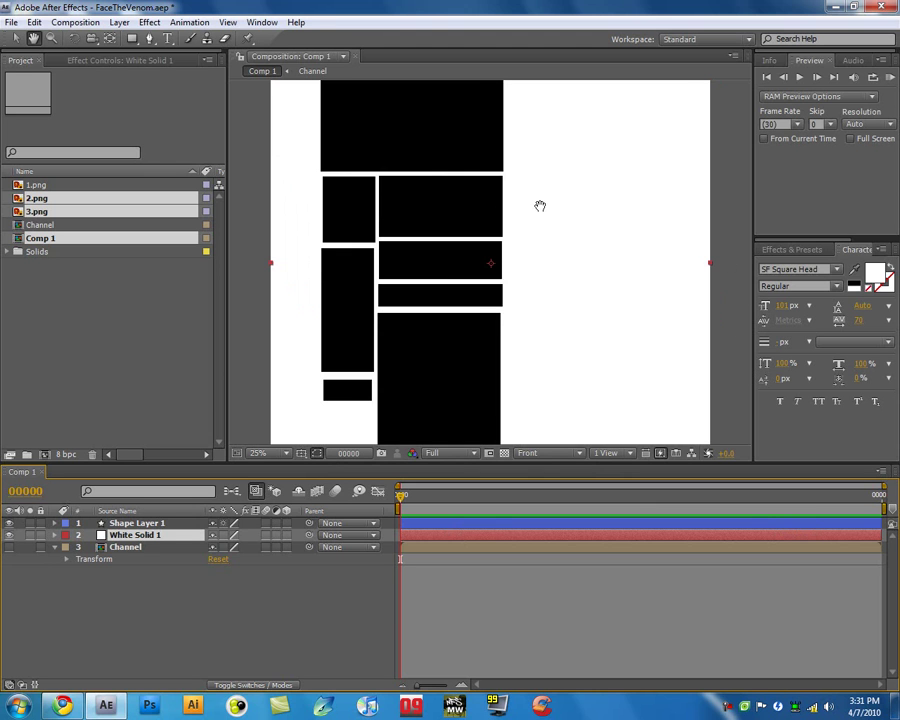
left_click_drag(539, 205, 522, 92)
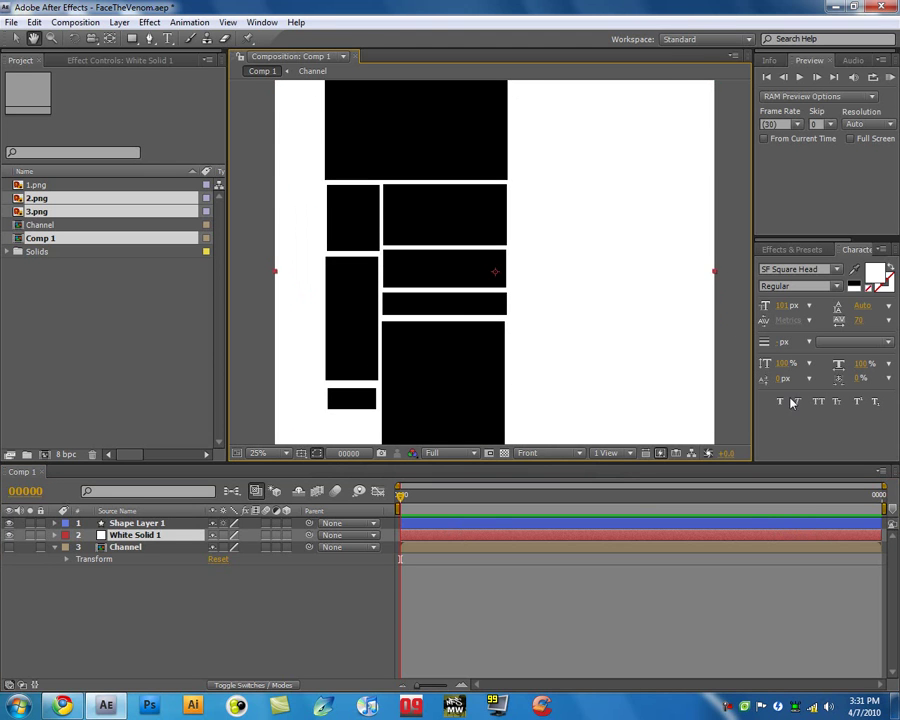
key("comma")
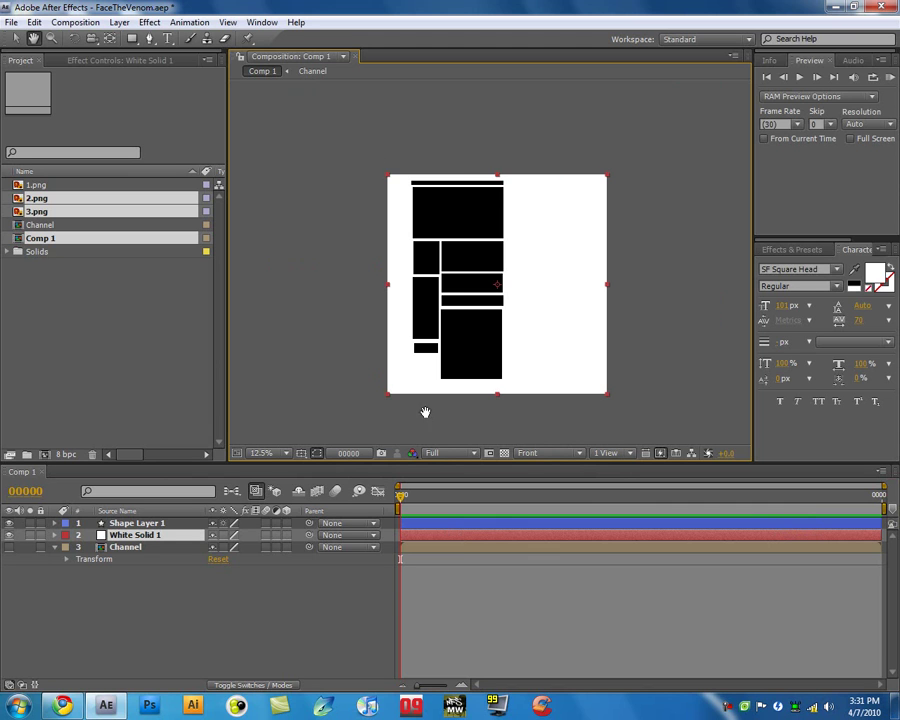
mouse_move(529, 354)
left_mouse_down()
mouse_move(528, 402)
mouse_move(531, 338)
mouse_move(519, 335)
left_mouse_up()
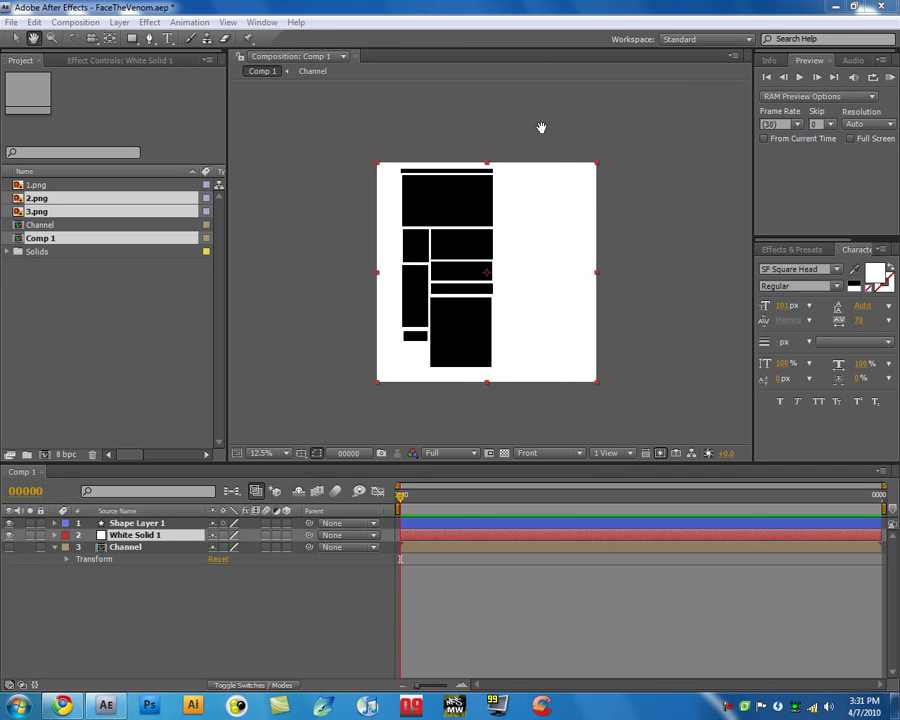
left_click_drag(490, 249, 493, 252)
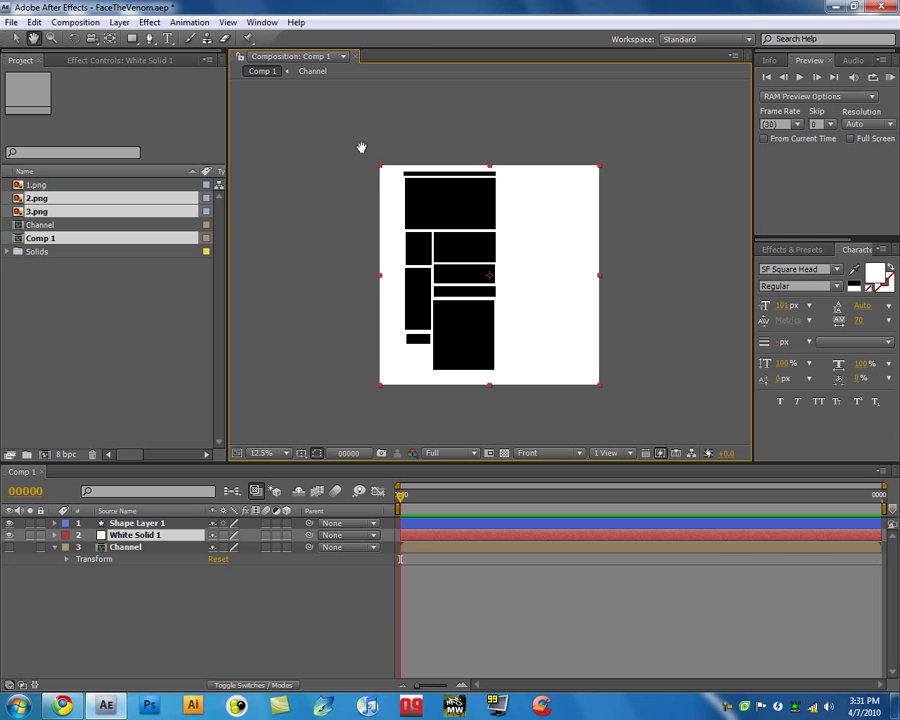
left_click(133, 289)
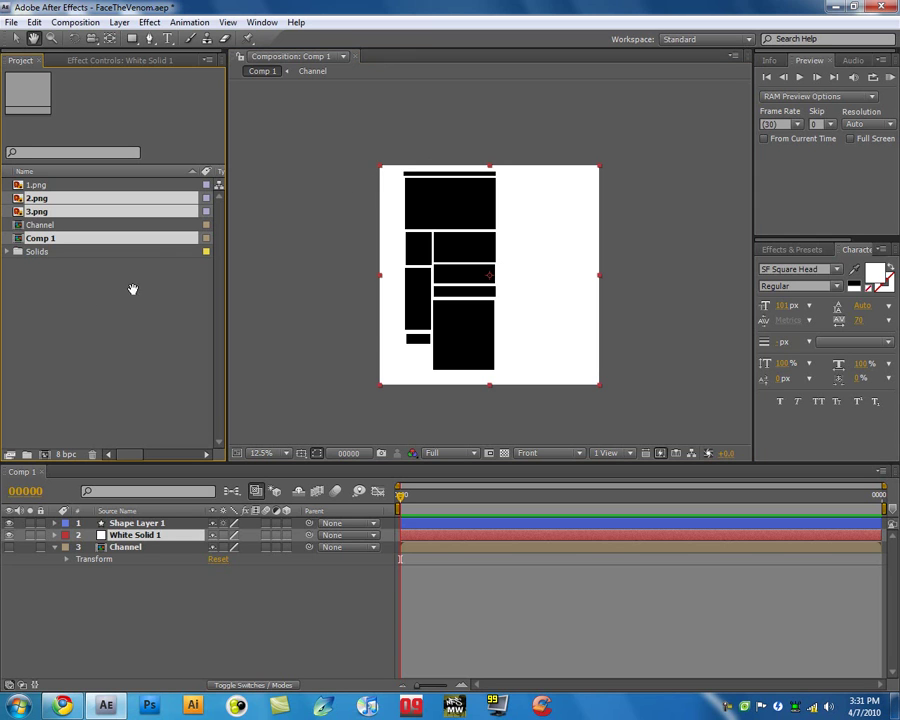
key("v")
key("period")
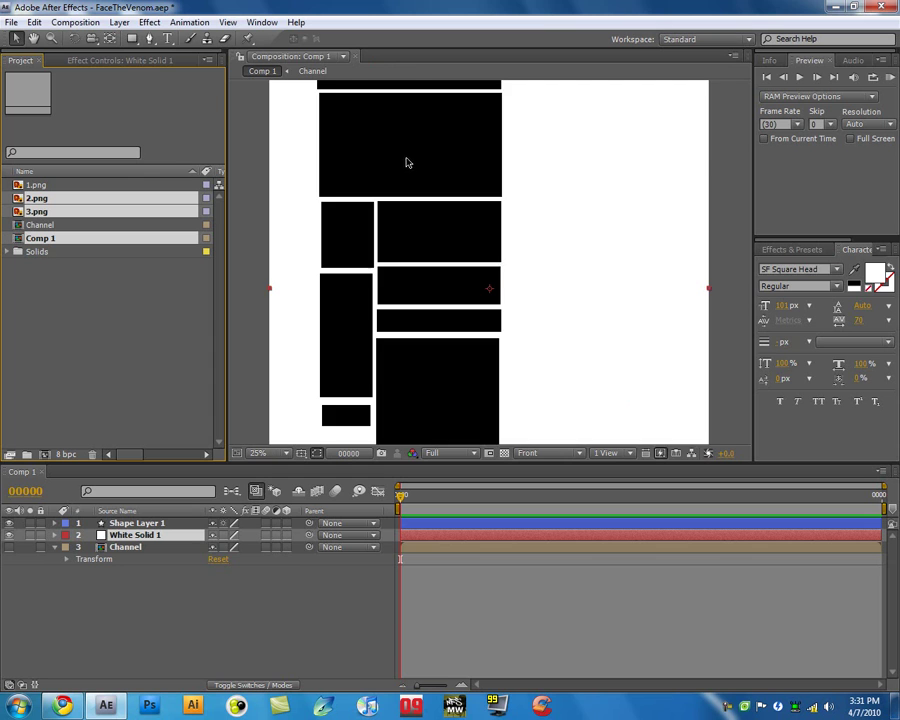
key("comma")
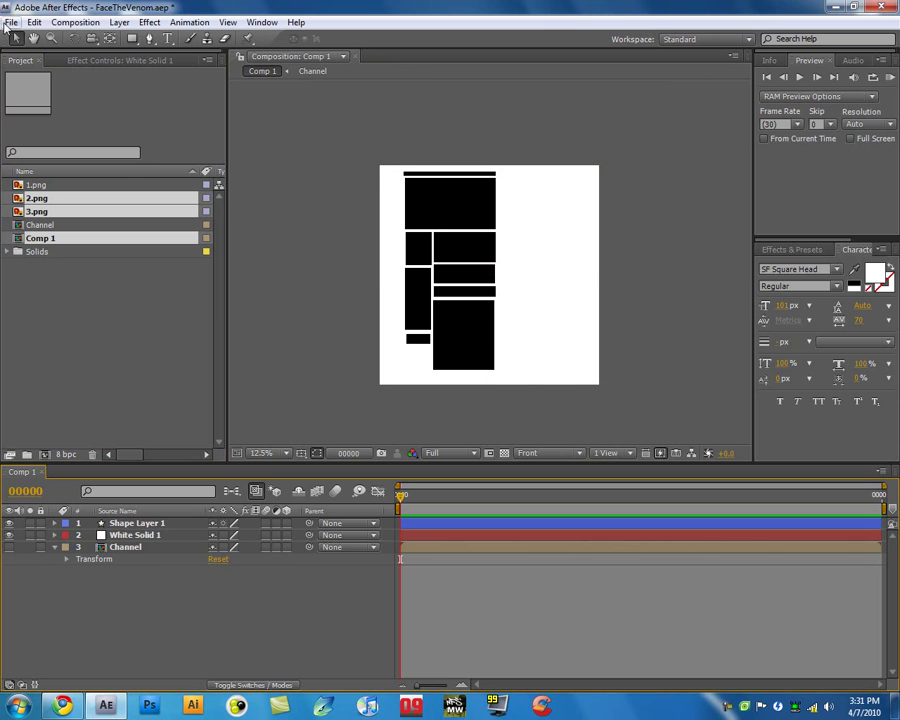
- Export Comp 1 as an image sequence with PNG as the format
left_click(12, 18)
mouse_move(71, 286)
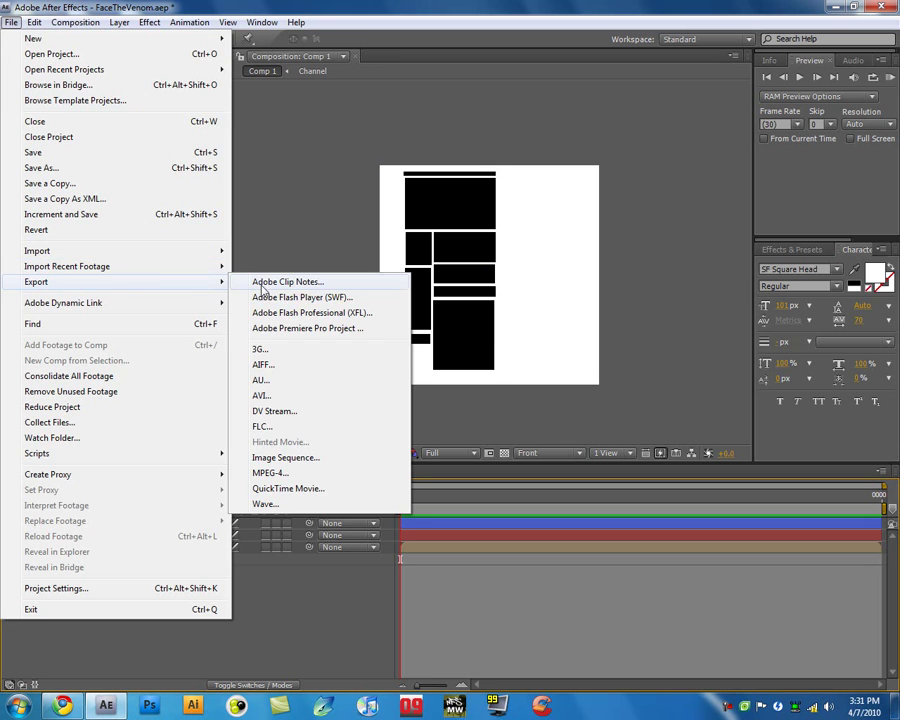
left_click(311, 458)
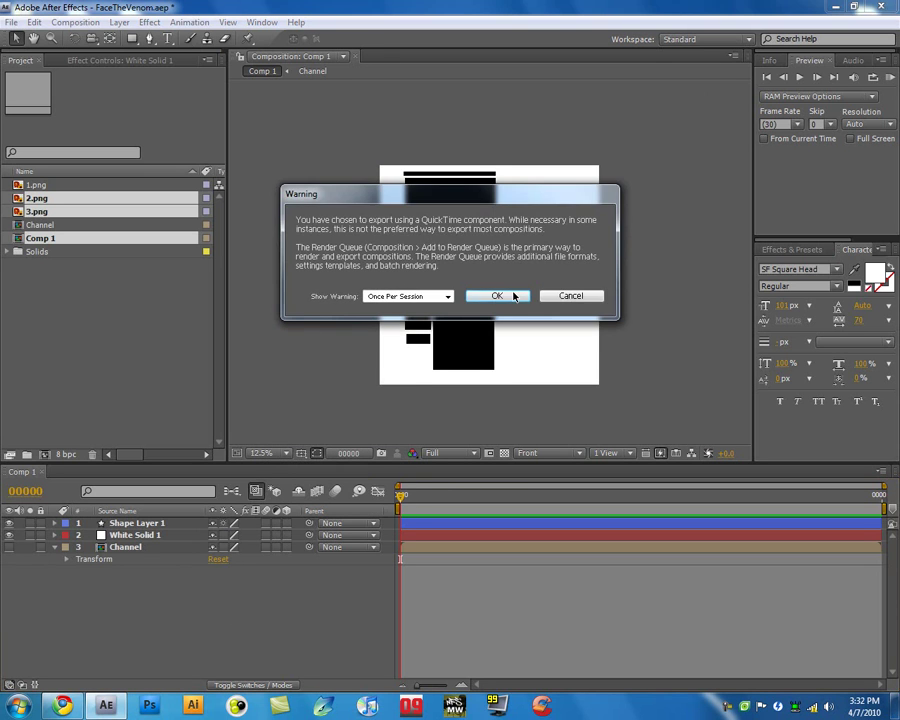
left_click(505, 294)
left_click(494, 226)
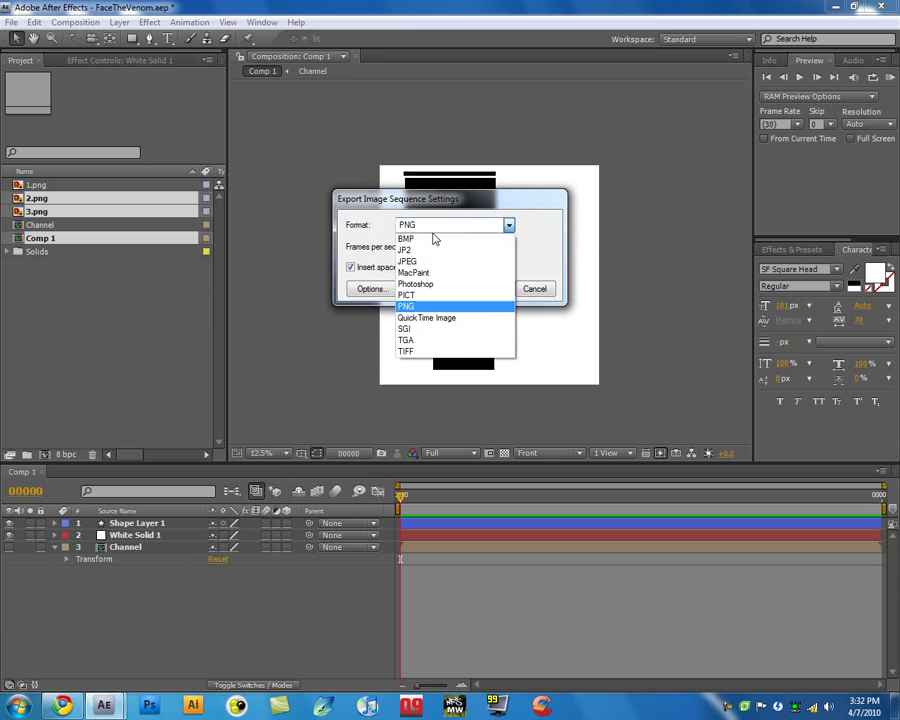
left_click(410, 306)
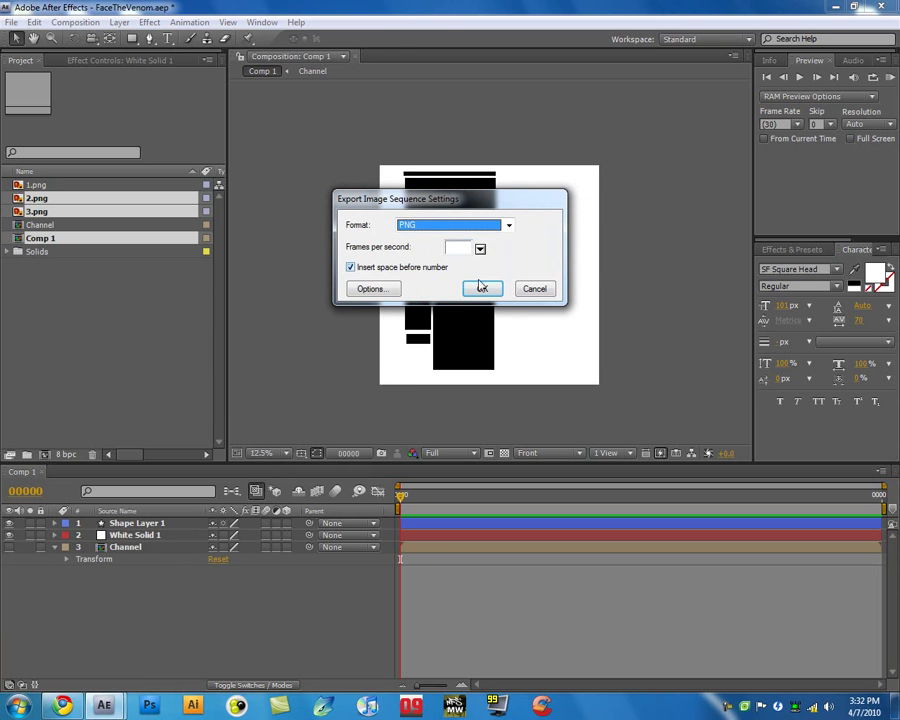
left_click(481, 288)
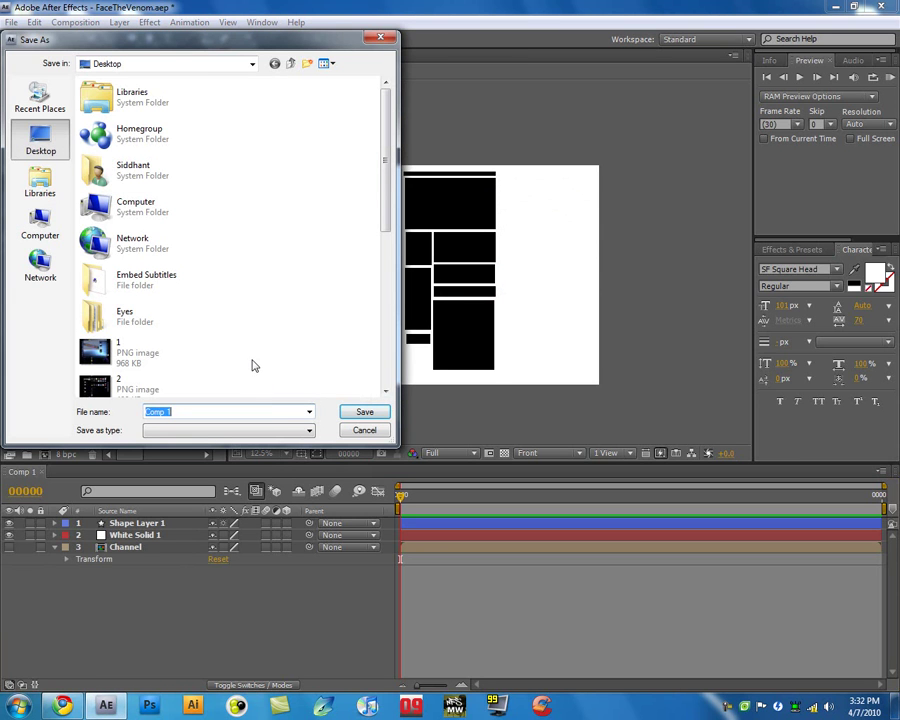
- Save the exported image to the Desktop under the file name test
type("test")
left_click(364, 411)
left_click(556, 369)
left_click(364, 411)
left_click(490, 354)
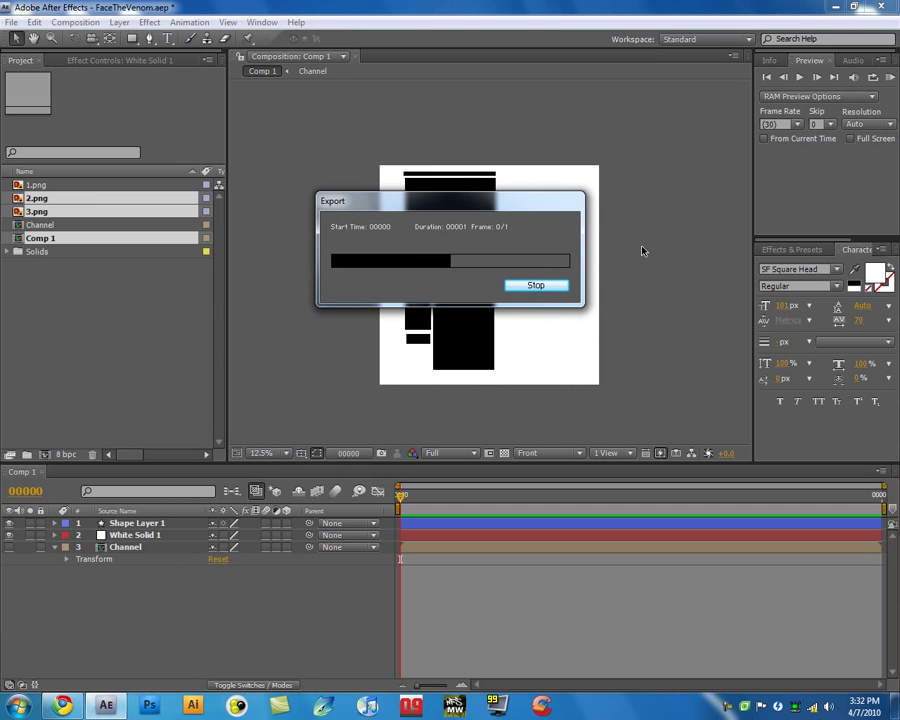
- Switch to the Windows desktop and move the test image file to an empty area apart from the other icons
left_click(812, 6)
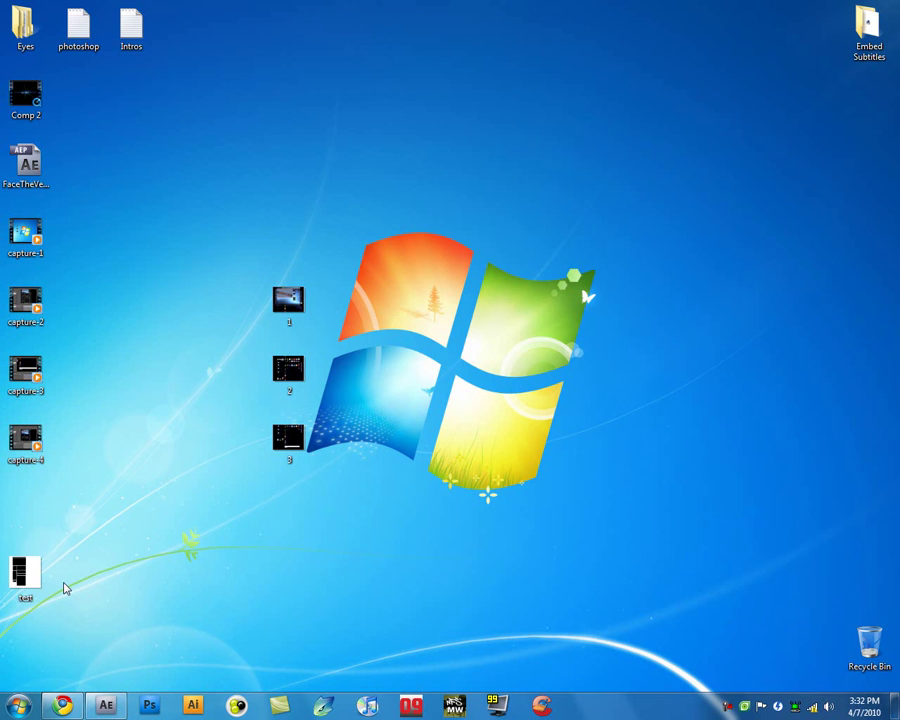
left_click_drag(25, 575, 440, 500)
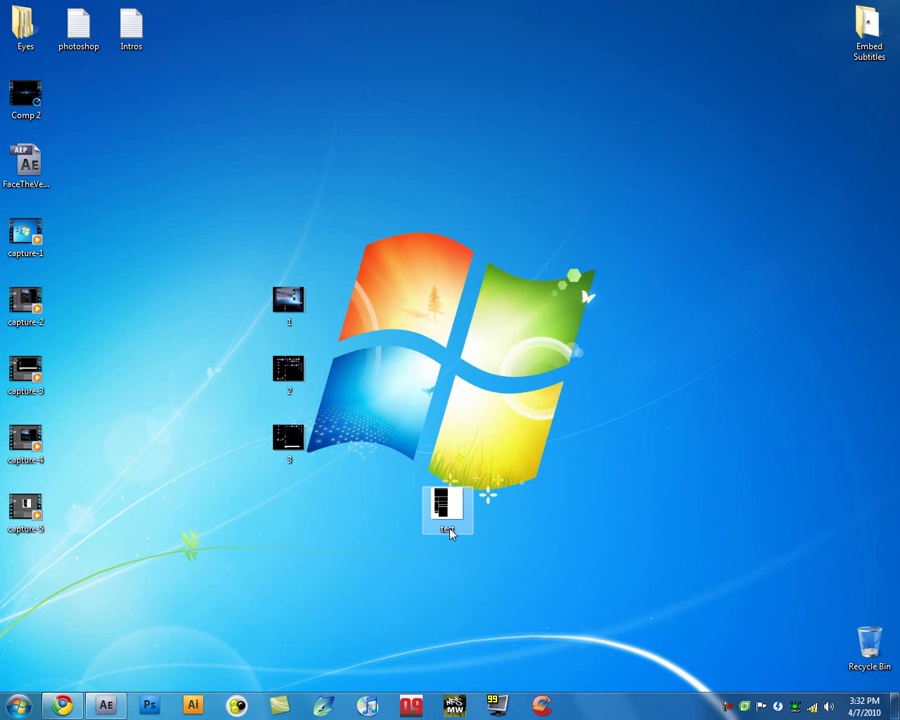
left_click_drag(449, 530, 555, 145)
left_click(677, 161)
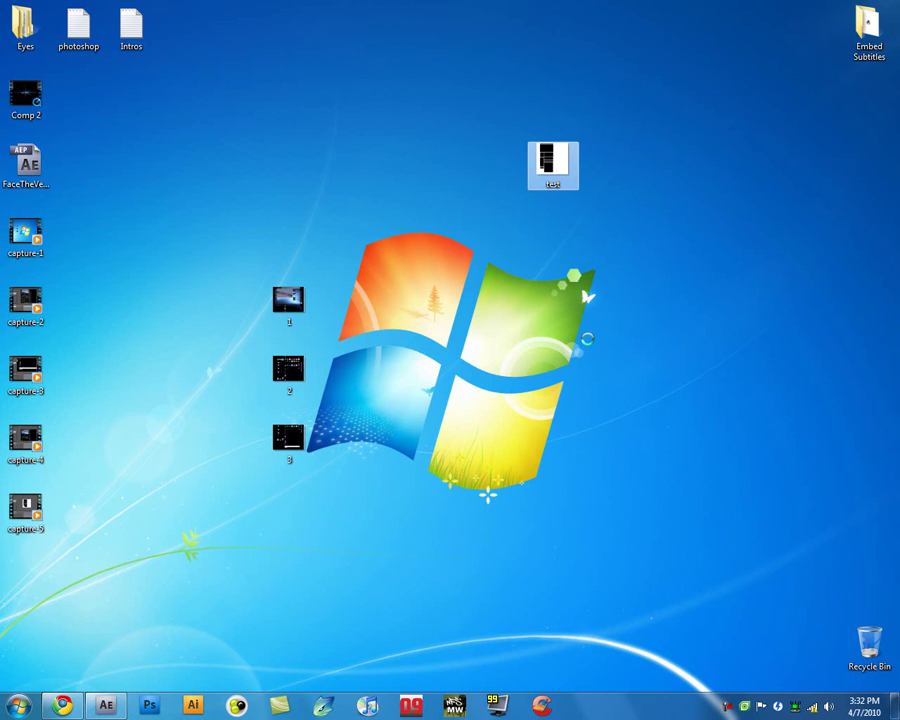
- Check the file size of the test image in its file properties
right_click(540, 160)
left_click(630, 562)
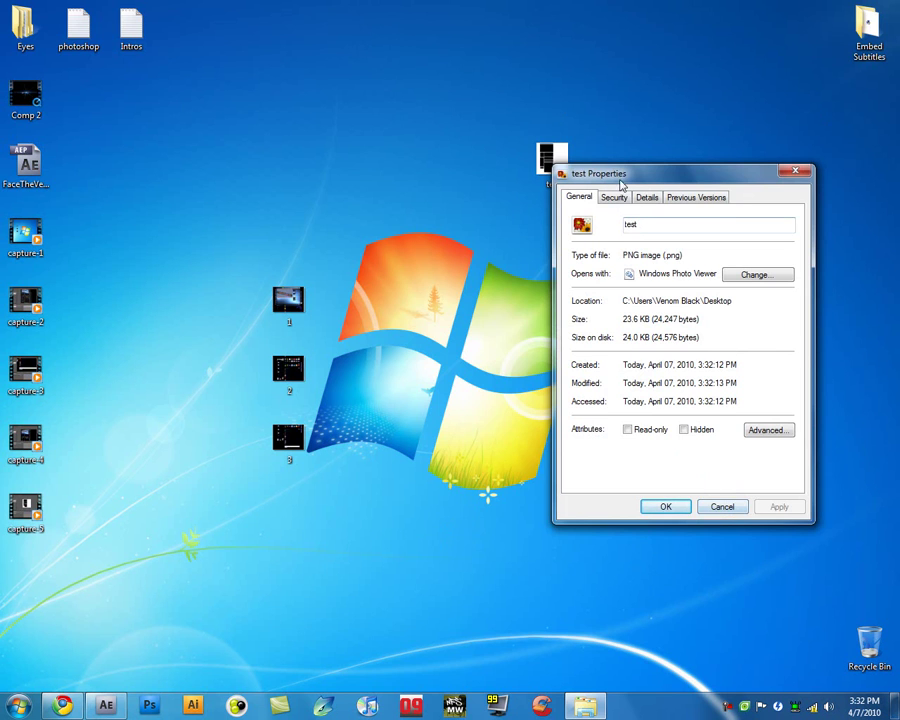
left_click_drag(617, 175, 571, 174)
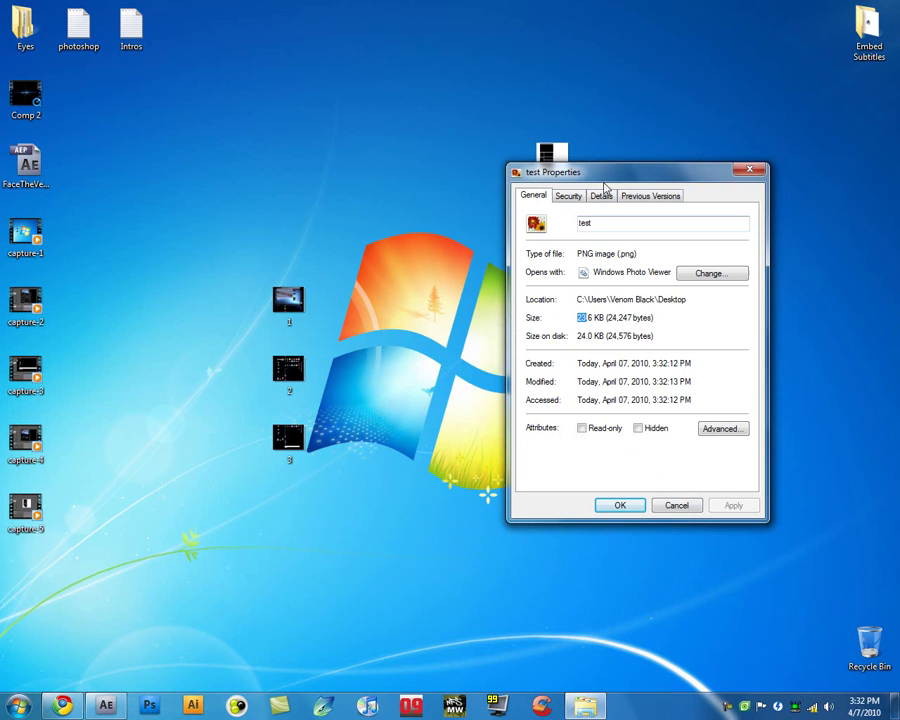
left_click_drag(604, 175, 573, 243)
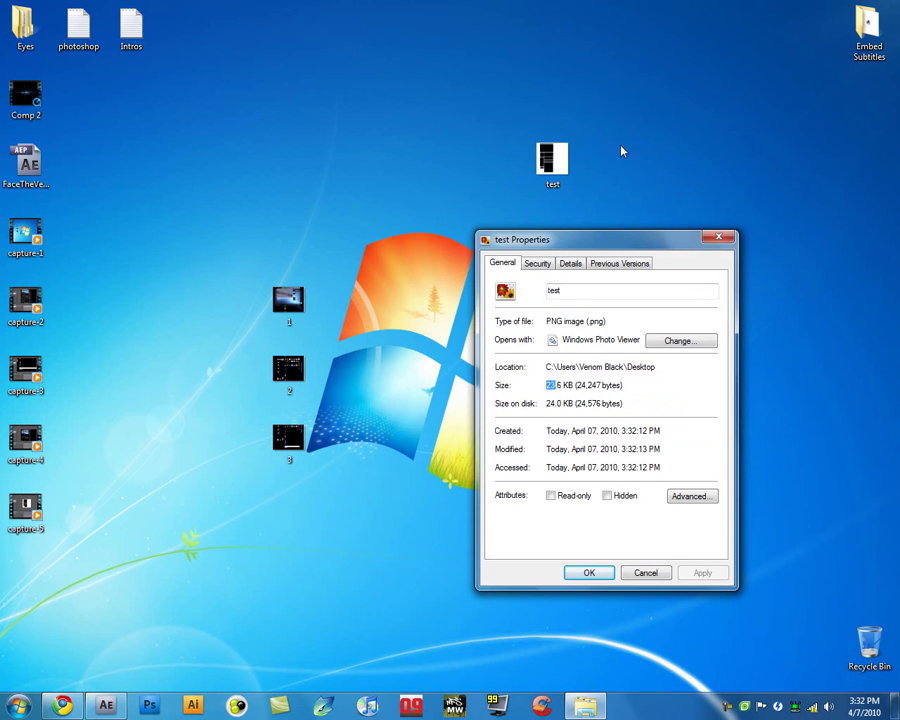
left_click(719, 237)
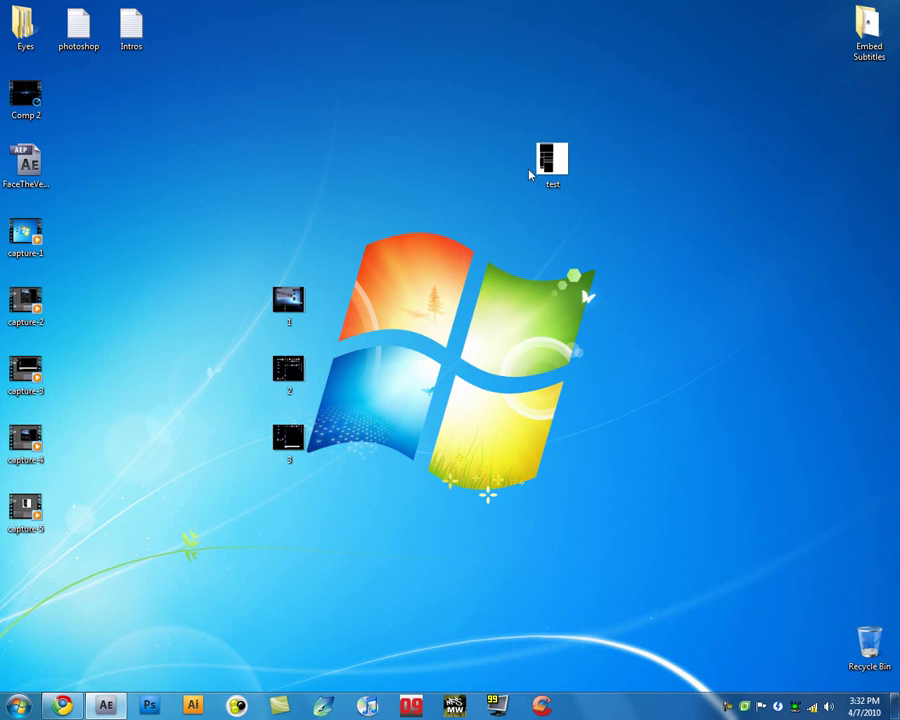
left_click_drag(476, 100, 585, 202)
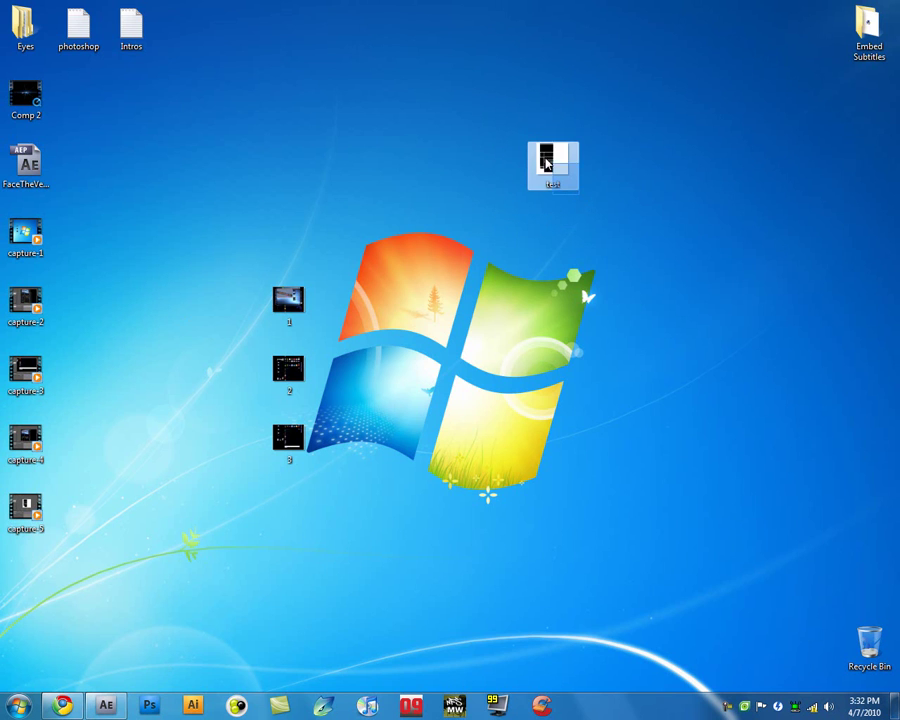
- Move the test image to a clear spot on the desktop and view its layout in Windows Photo Viewer, closing the viewer when done
left_click_drag(528, 146, 633, 283)
left_click_drag(594, 229, 686, 340)
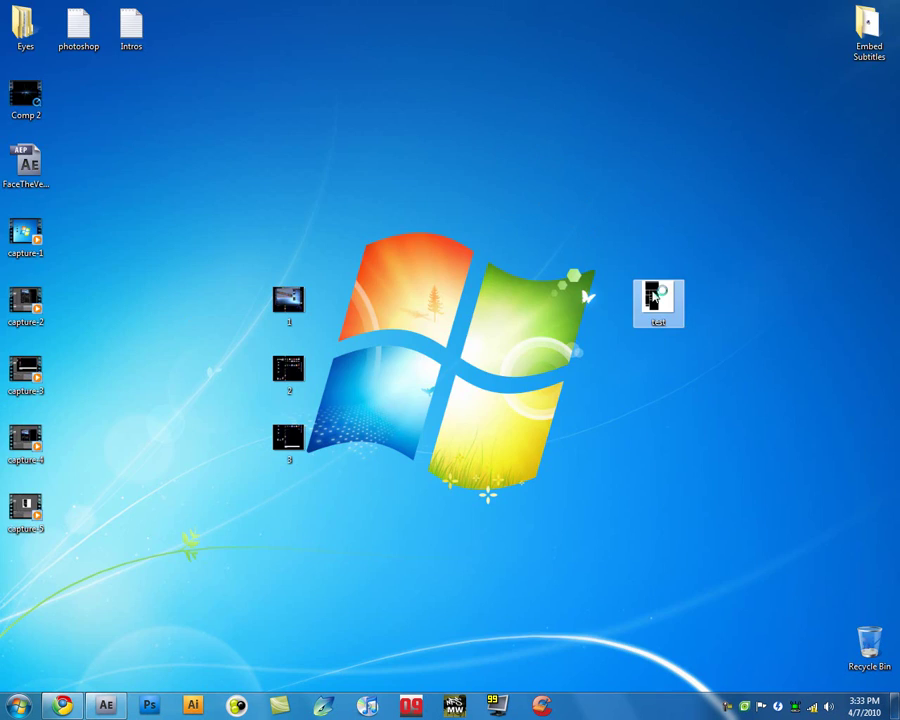
double_click(652, 296)
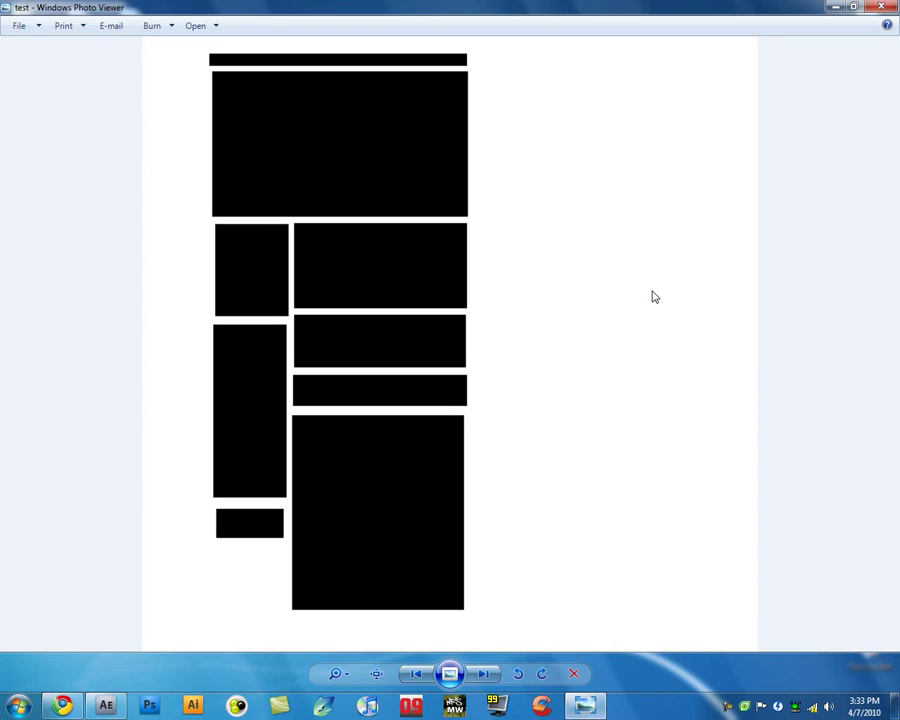
left_click(881, 7)
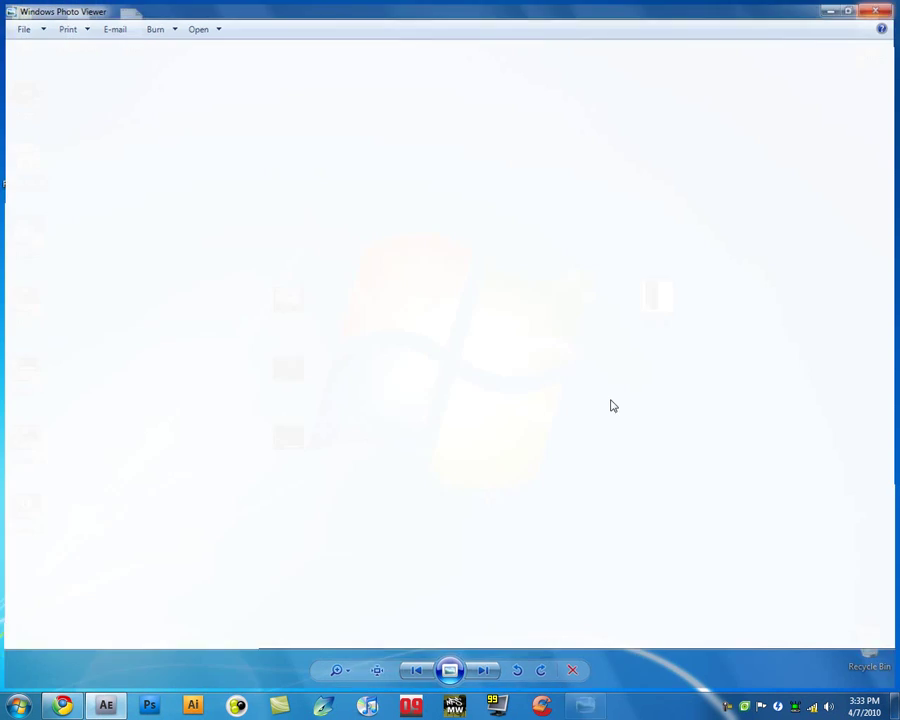
- Switch to Chrome and examine how the background artwork fits around the video player and modules along the YouTube channel page
left_click(63, 705)
mouse_move(896, 155)
left_mouse_down()
mouse_move(896, 248)
mouse_move(897, 178)
left_mouse_up()
scroll(897, 180, "down", 2)
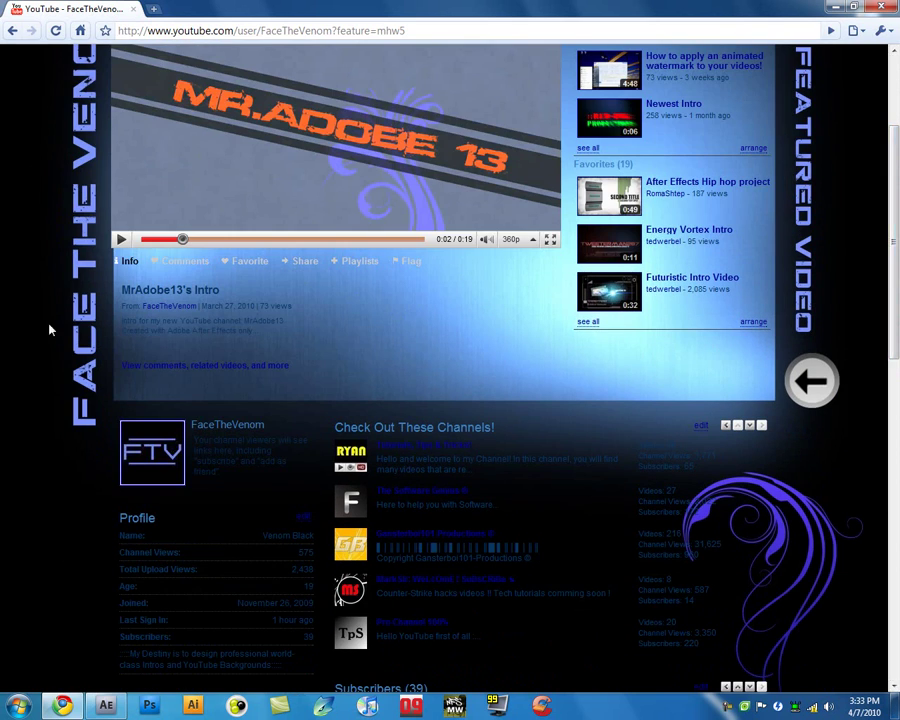
scroll(90, 405, "up", 3)
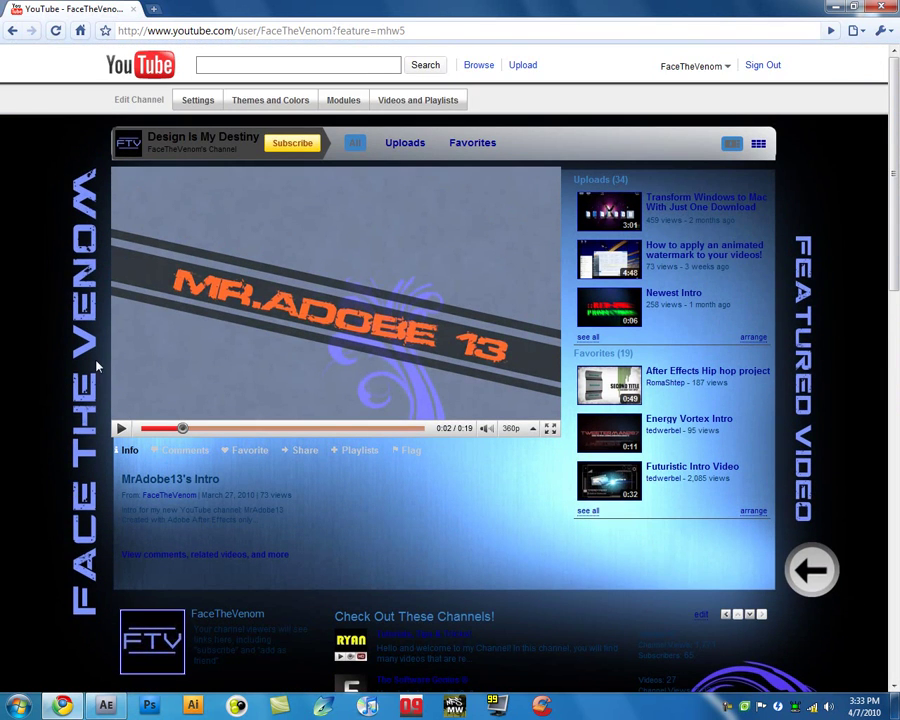
scroll(85, 415, "down", 1)
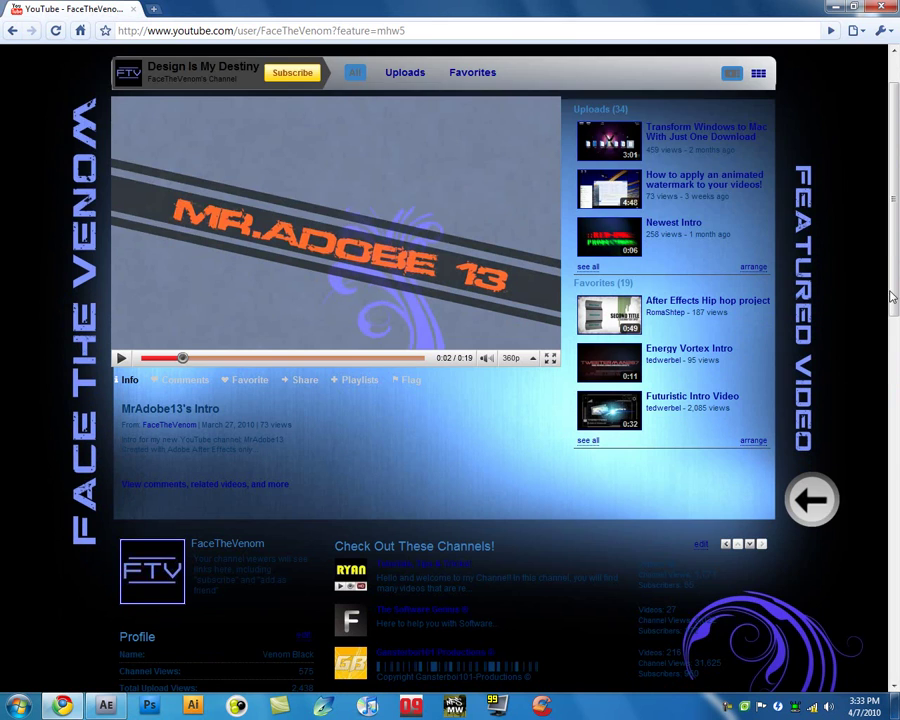
scroll(629, 195, "down", 3)
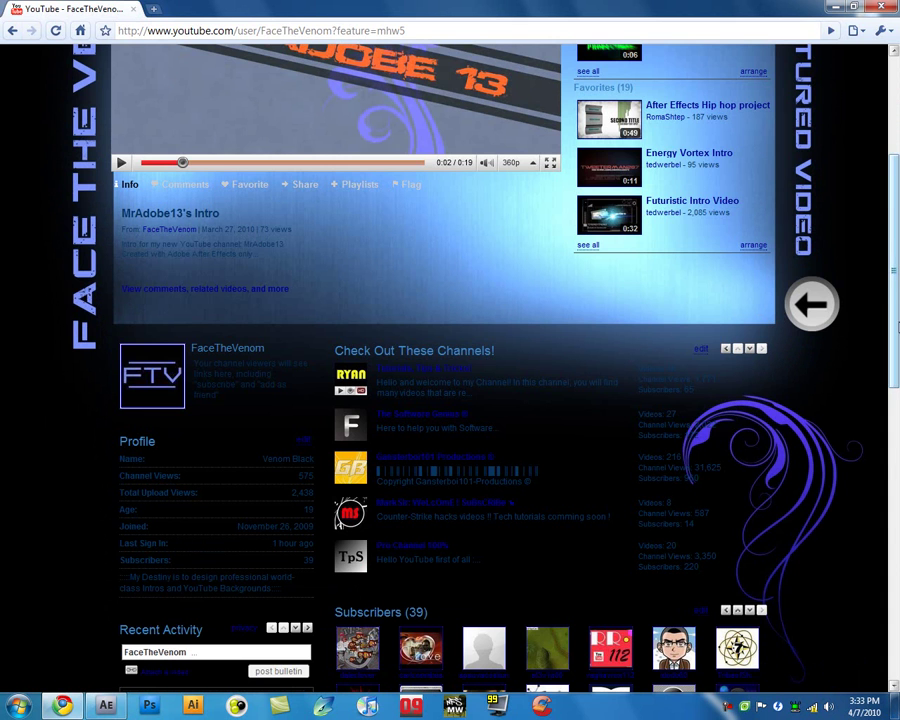
scroll(895, 270, "down", 6)
left_click_drag(895, 495, 897, 213)
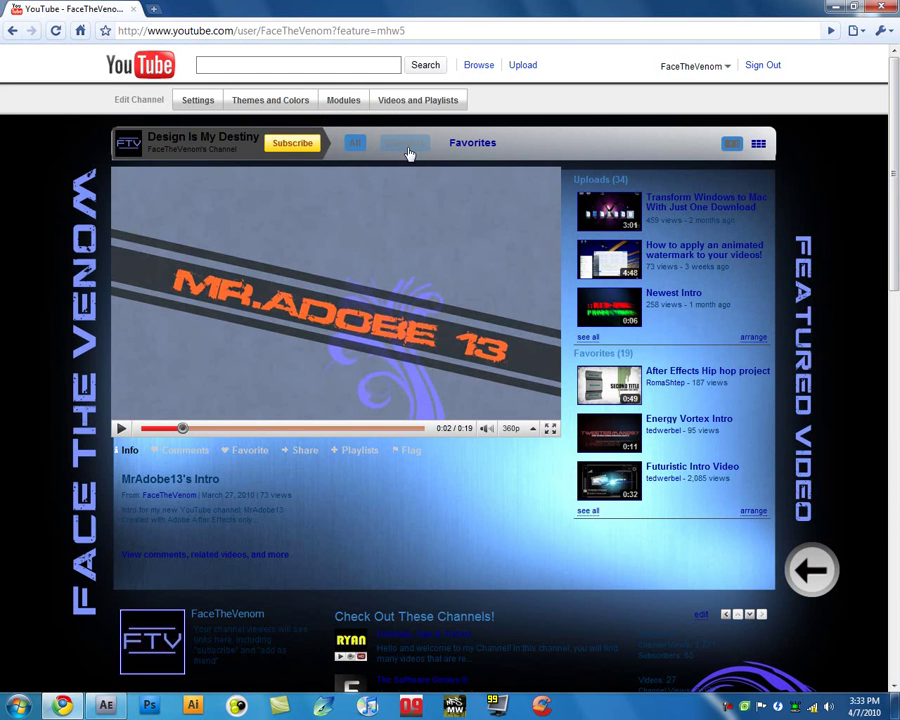
scroll(609, 283, "down", 5)
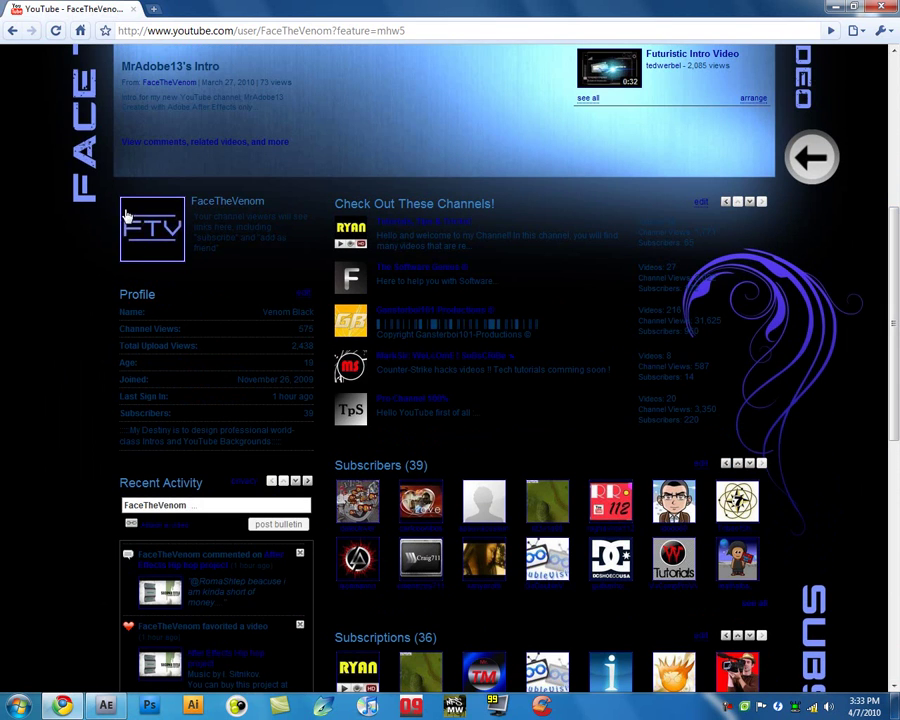
left_click_drag(895, 318, 897, 115)
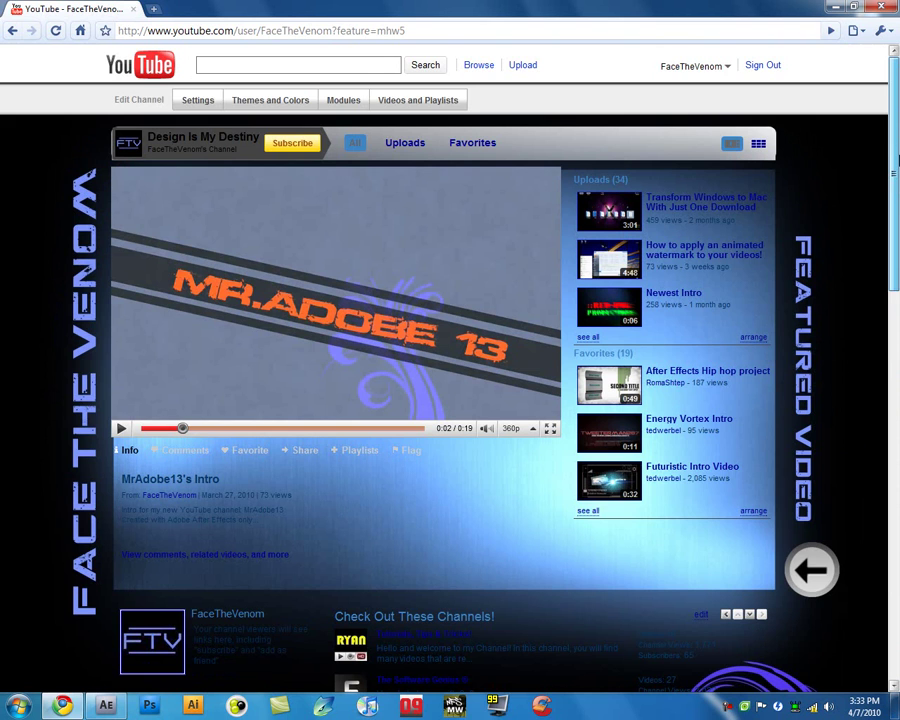
mouse_move(897, 160)
left_mouse_down()
mouse_move(897, 174)
mouse_move(897, 158)
left_mouse_up()
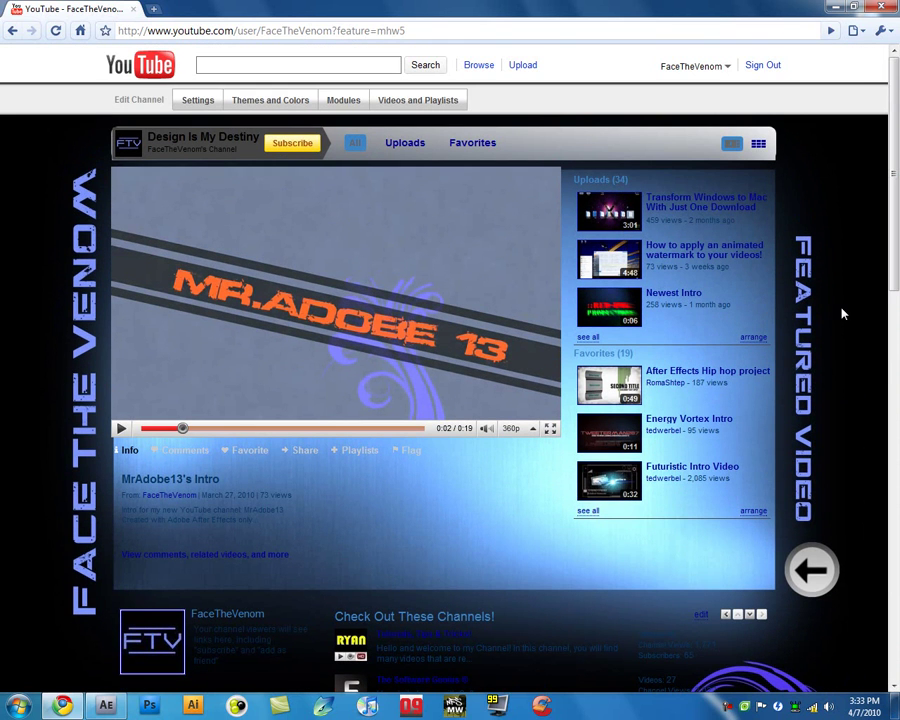